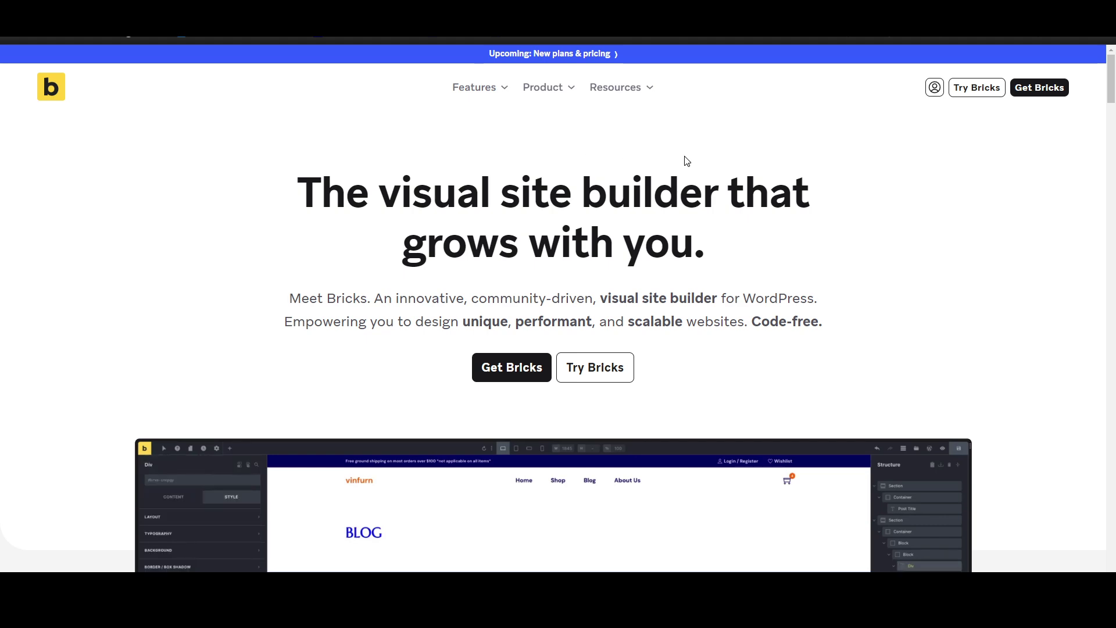
# - Review the Bricks 1.9.4 changelog and its unlimited Remote Template URLs note from the site footer
pyautogui.press('End')
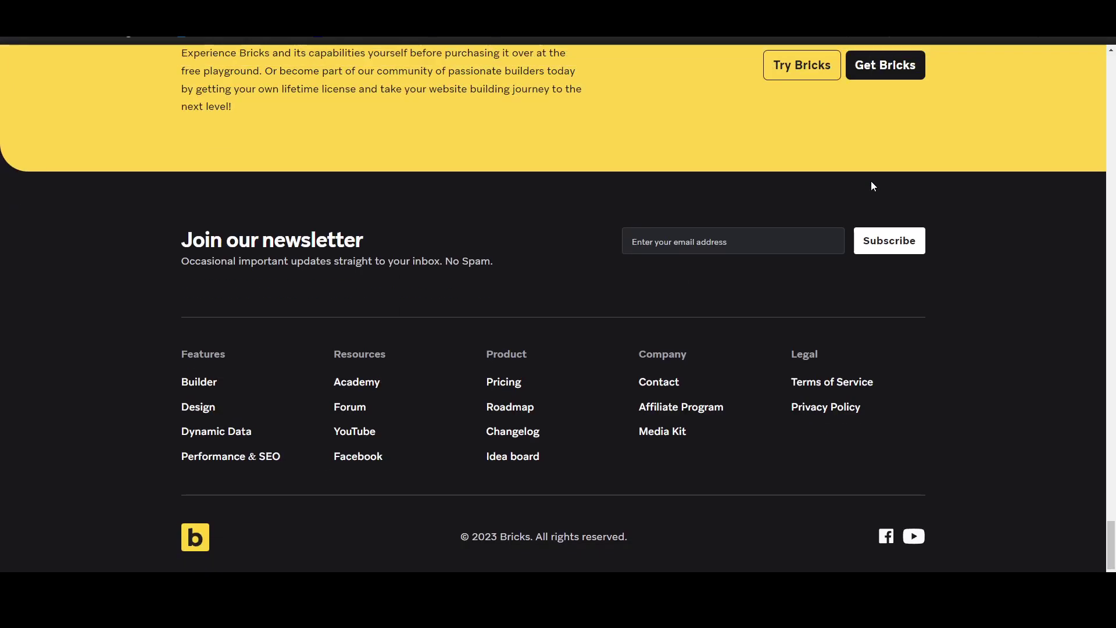
pyautogui.click(515, 432)
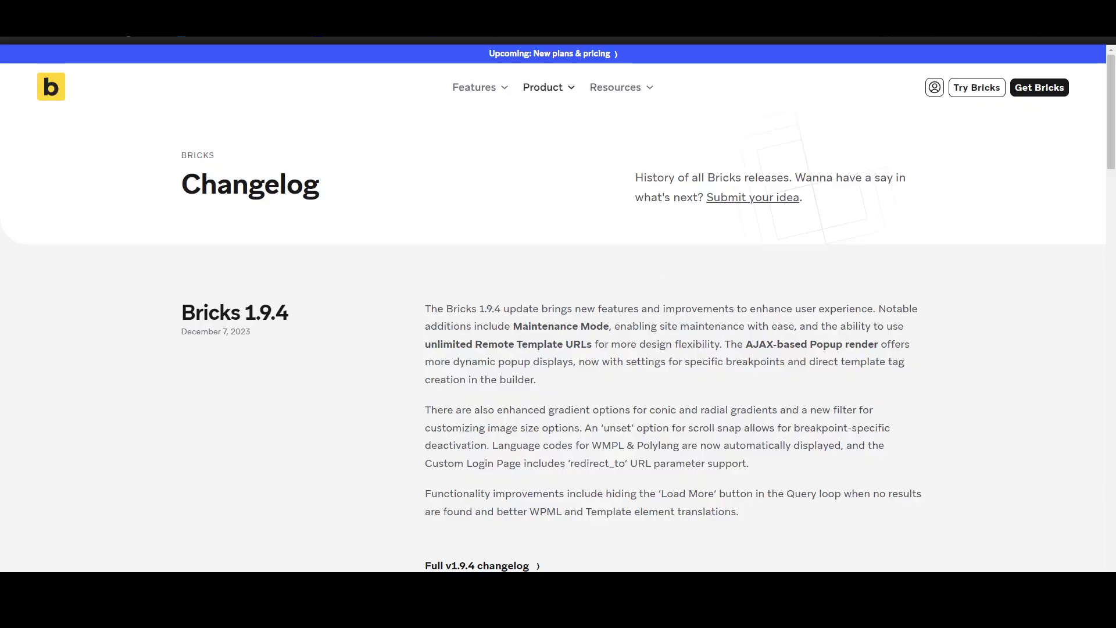
pyautogui.moveTo(426, 344); pyautogui.dragTo(593, 343)
pyautogui.click(592, 343)
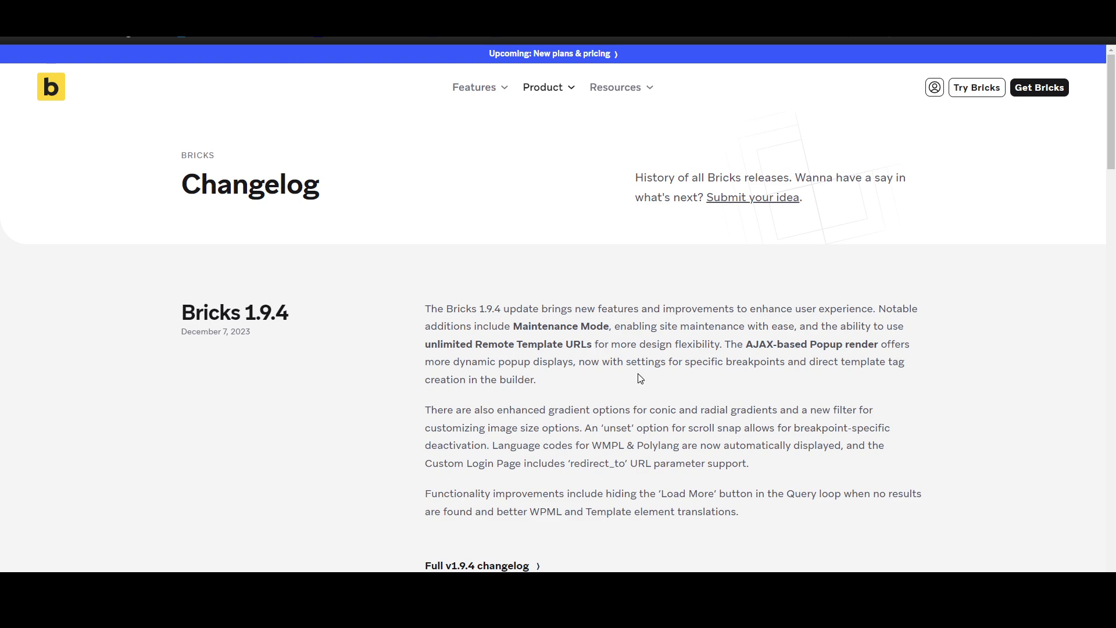
pyautogui.scroll(-1, 637, 377)
pyautogui.scroll(-2, 636, 376)
pyautogui.scroll(1, 610, 393)
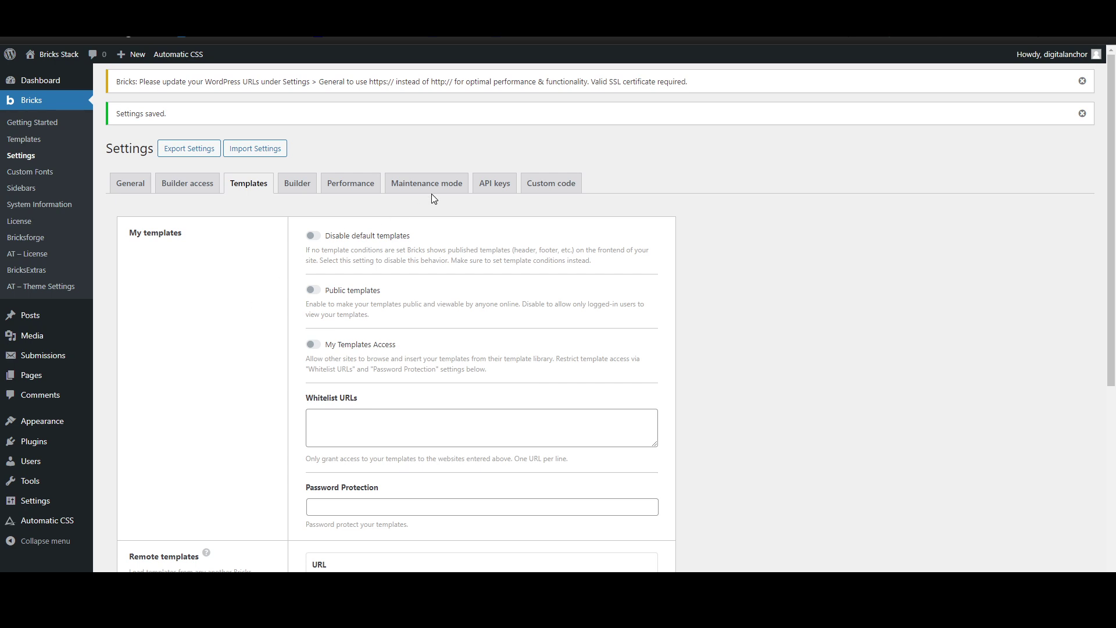
# - Inspect the Maintenance mode setting, leaving Mode on Disabled
pyautogui.click(400, 185)
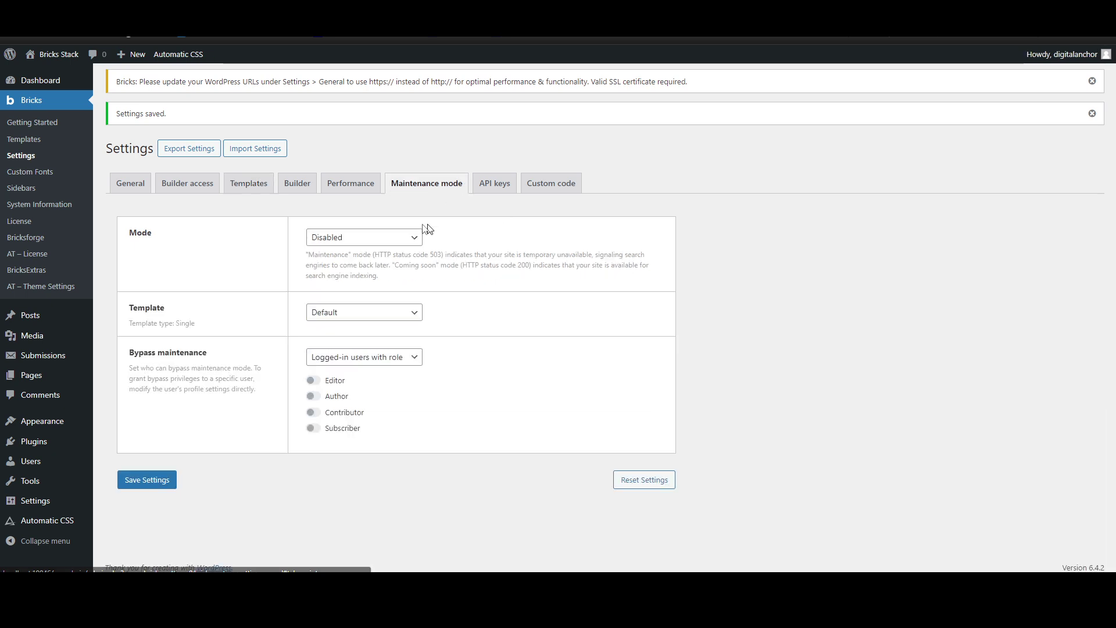
pyautogui.click(339, 237)
pyautogui.click(161, 252)
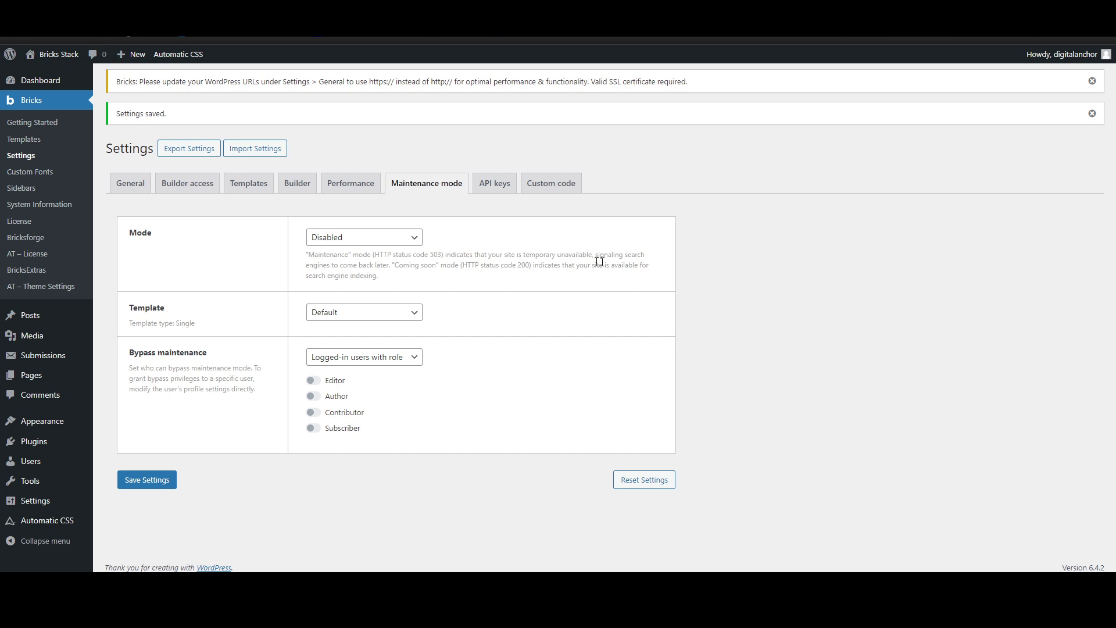
pyautogui.moveTo(392, 265); pyautogui.dragTo(471, 264)
pyautogui.click(517, 275)
# - Inspect the Template and Bypass dropdowns, keeping Default and Logged-in users with role
pyautogui.click(347, 314)
pyautogui.click(276, 301)
pyautogui.click(336, 360)
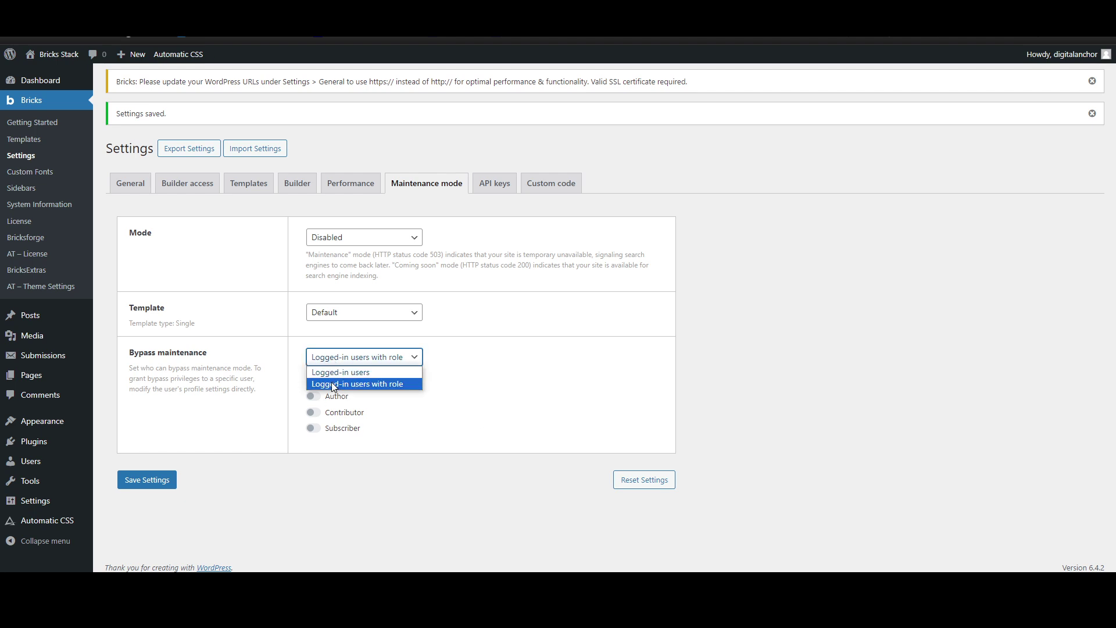
pyautogui.click(332, 385)
pyautogui.click(331, 358)
pyautogui.click(324, 383)
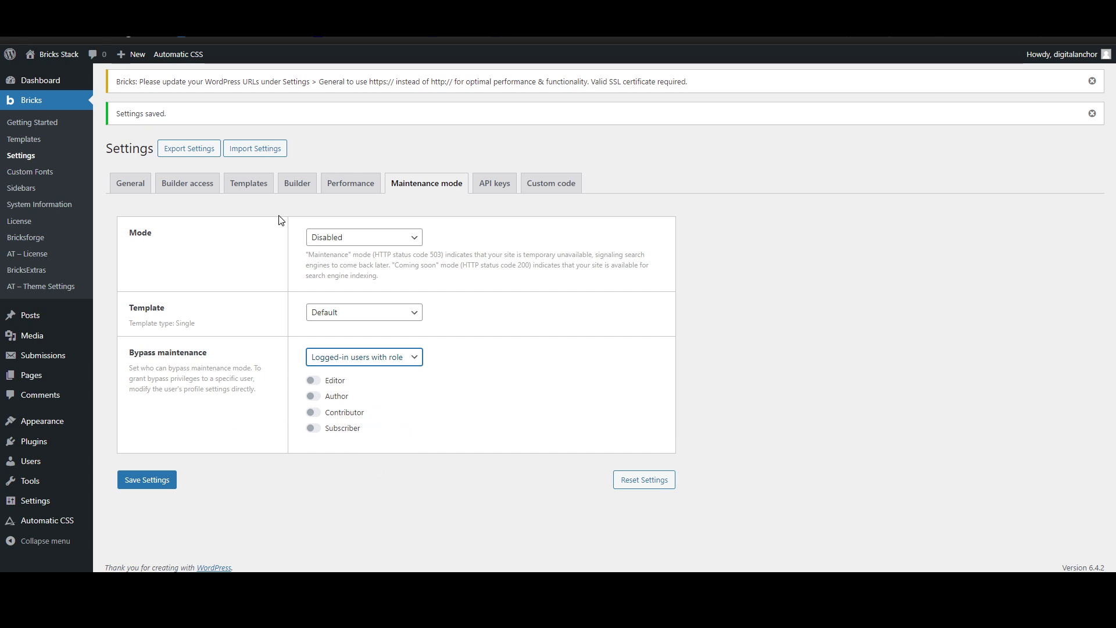
# - Return to the Templates settings and review the existing bricks.getframes.io remote URL
pyautogui.click(241, 191)
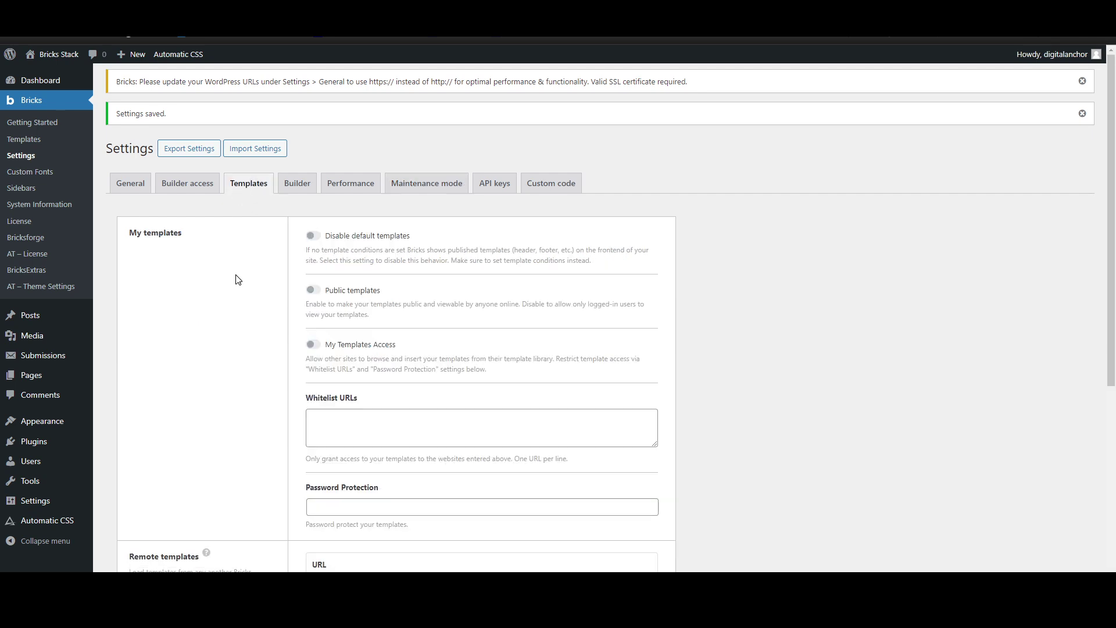
pyautogui.scroll(-2, 238, 280)
pyautogui.scroll(-2, 238, 280)
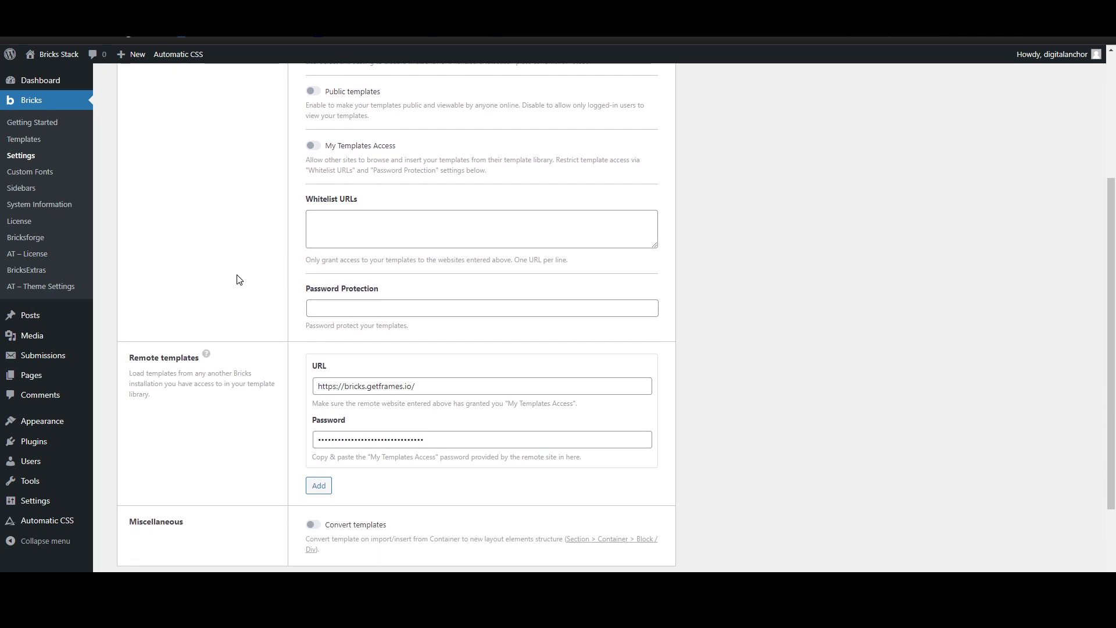
pyautogui.scroll(-1, 218, 282)
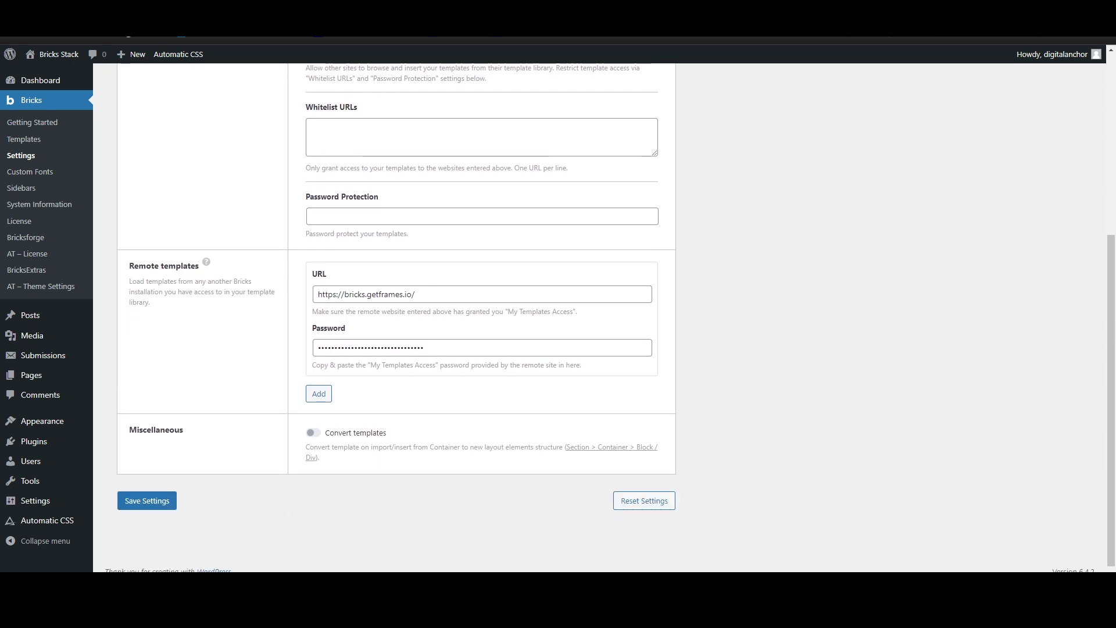
pyautogui.moveTo(415, 294); pyautogui.dragTo(371, 294)
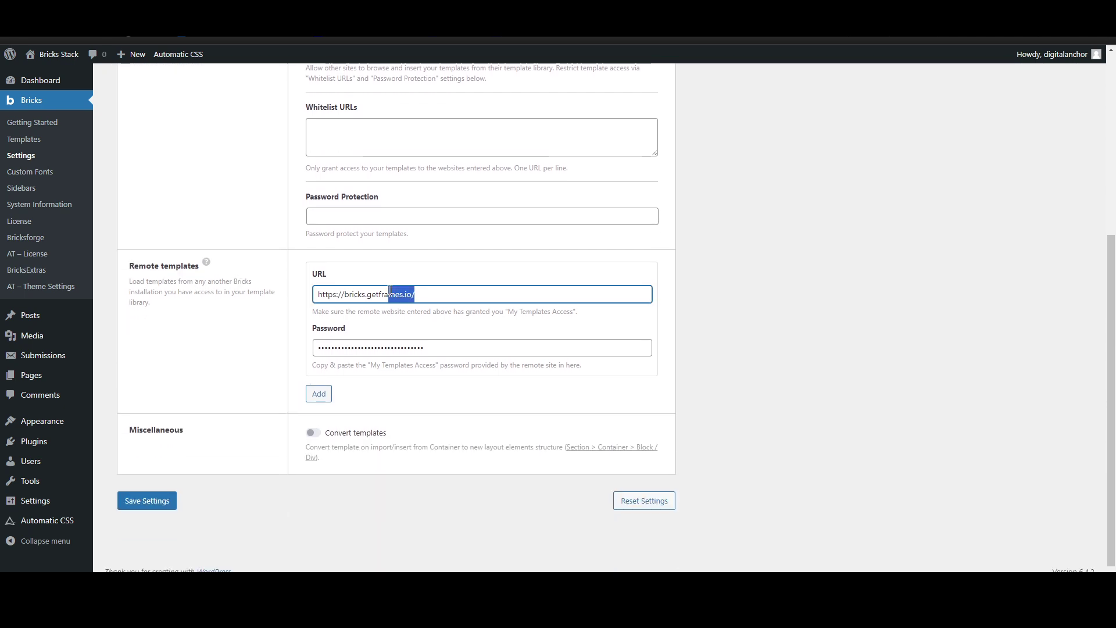
pyautogui.click(244, 337)
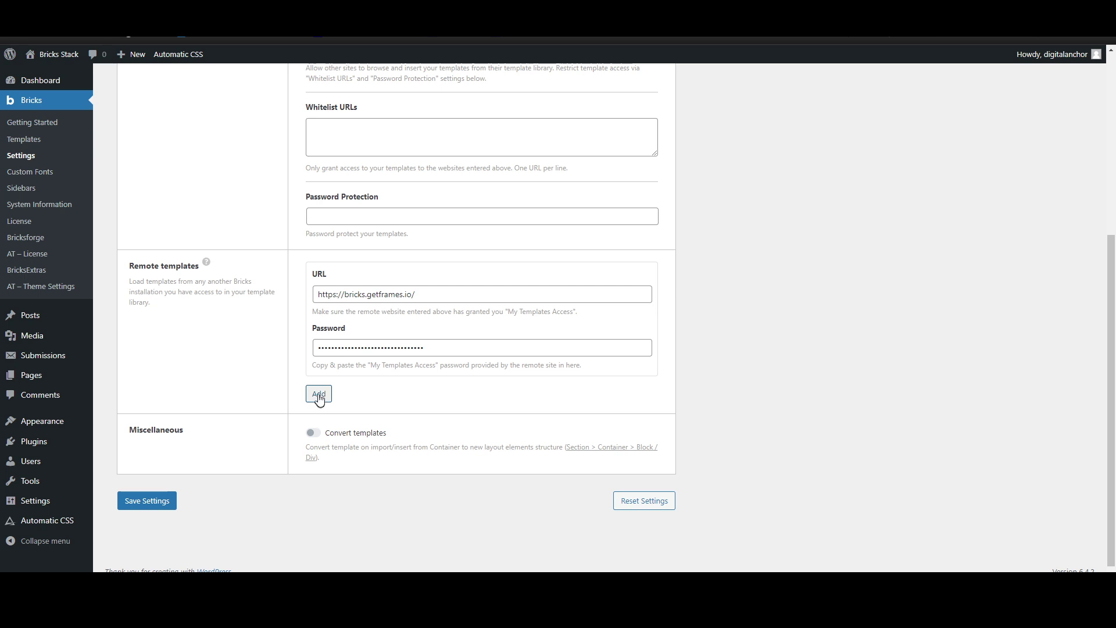
# - Add a second remote source acss.bricksmaven.com with its pasted password
pyautogui.click(320, 394)
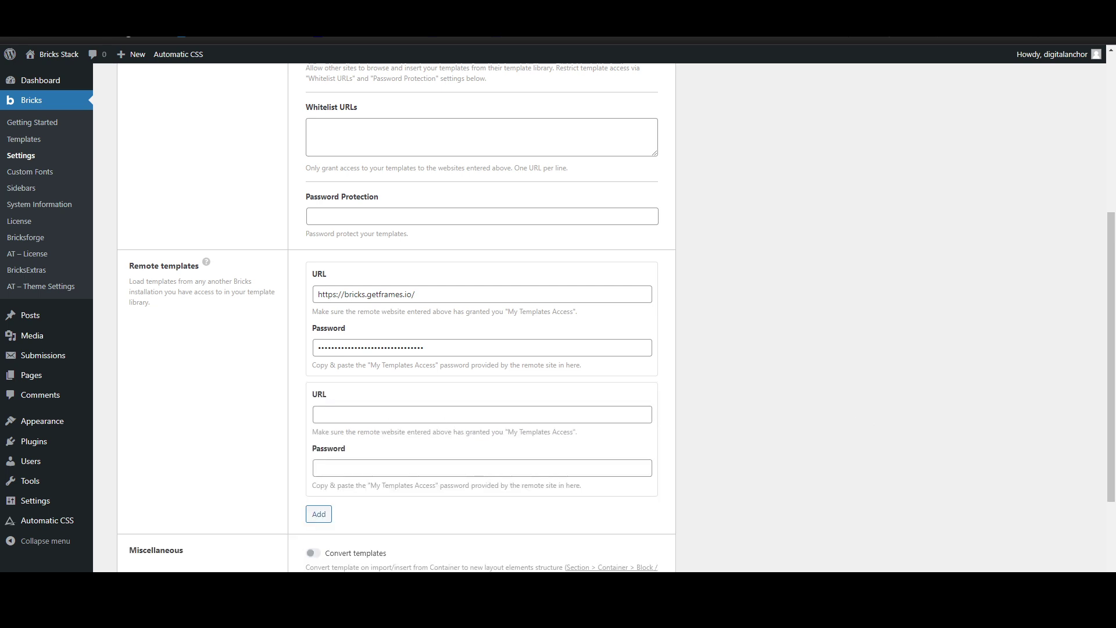
pyautogui.click(416, 412)
pyautogui.write('https://acss.bricksmaven.com')
pyautogui.moveTo(359, 415); pyautogui.dragTo(348, 415)
pyautogui.hotkey('alt', 'Tab')
pyautogui.click(480, 464)
pyautogui.hotkey('ctrl', 'v')
pyautogui.click(242, 431)
pyautogui.scroll(-2, 241, 431)
pyautogui.scroll(-2, 262, 429)
# - Add a third remote source premium.fancytemplates.com with its password and save the settings
pyautogui.click(319, 389)
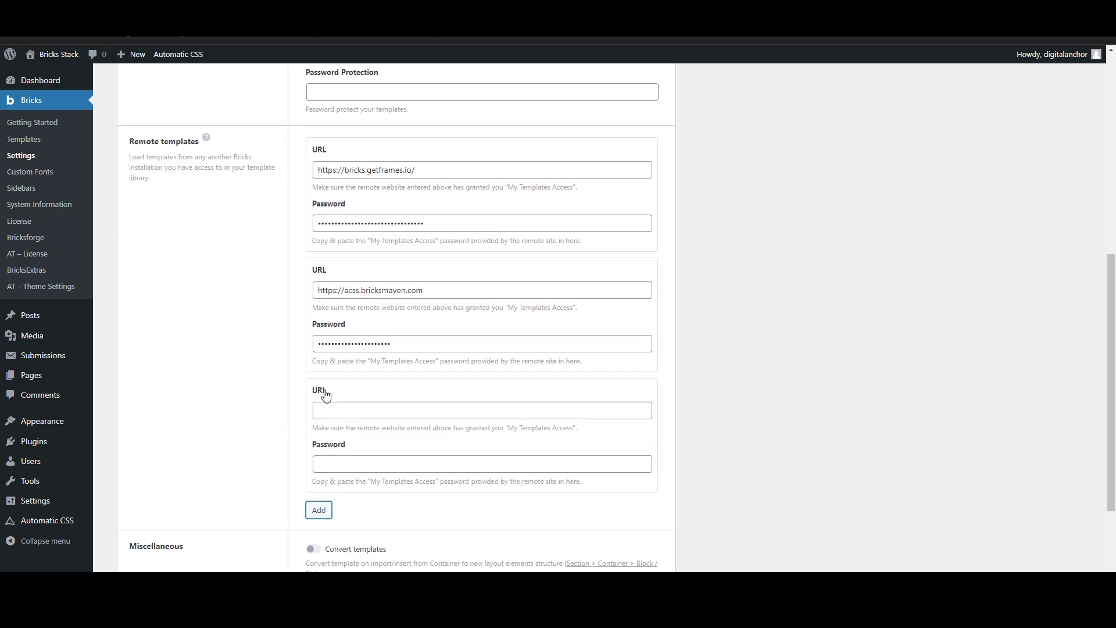
pyautogui.hotkey('alt', 'Tab')
pyautogui.click(392, 409)
pyautogui.write('https://premium.fancytemplates.com/')
pyautogui.hotkey('alt', 'Tab')
pyautogui.hotkey('alt', 'Tab')
pyautogui.click(642, 464)
pyautogui.hotkey('ctrl', 'v')
pyautogui.hotkey('alt', 'Tab')
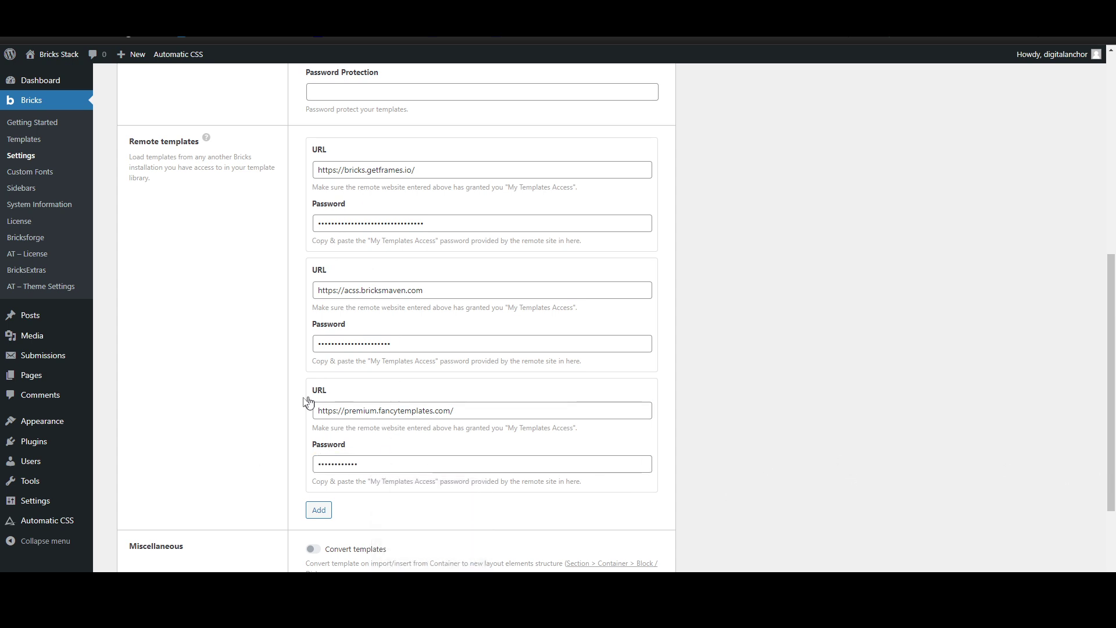
pyautogui.scroll(-3, 294, 399)
pyautogui.click(147, 496)
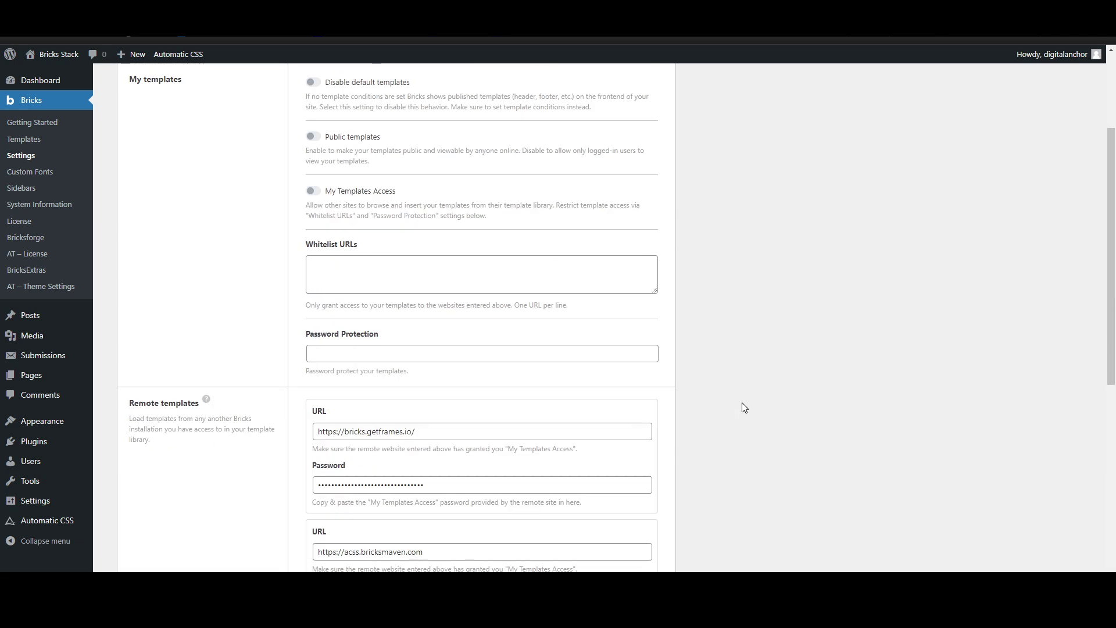
pyautogui.scroll(-2, 742, 407)
pyautogui.scroll(-2, 742, 407)
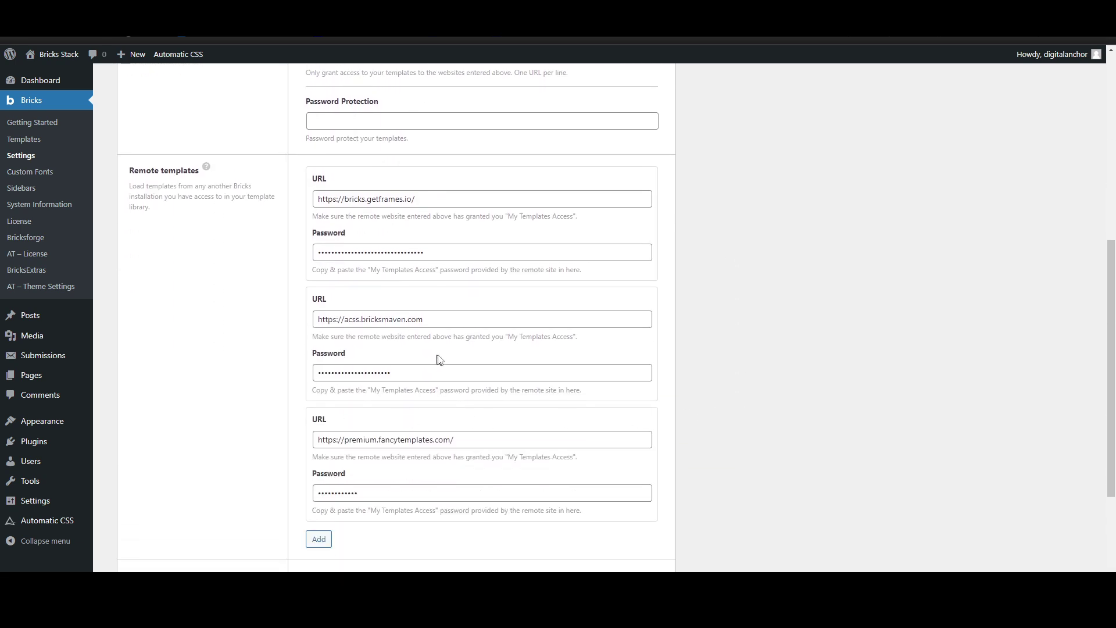
pyautogui.scroll(-2, 436, 416)
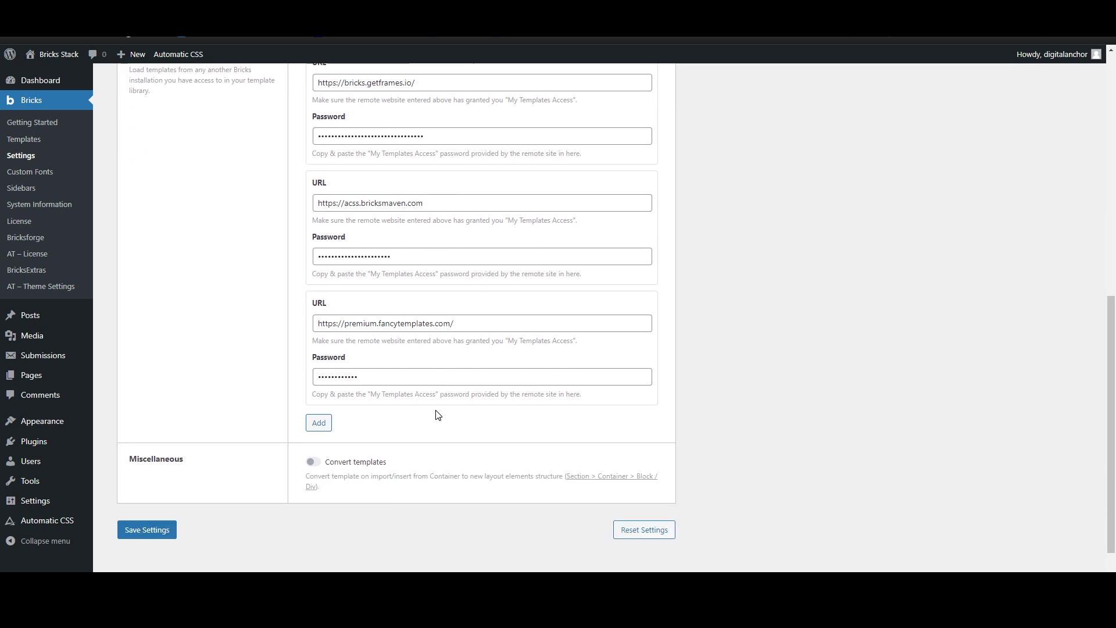
pyautogui.scroll(1, 435, 416)
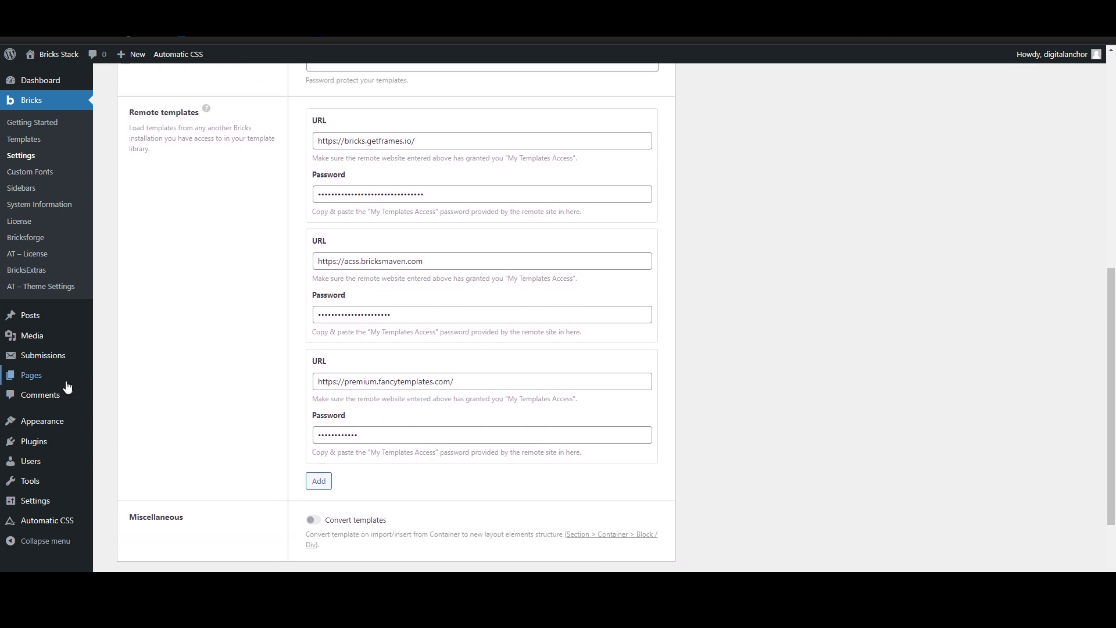
# - Trash the old test page, create a new page titled Test and publish it
pyautogui.click(32, 375)
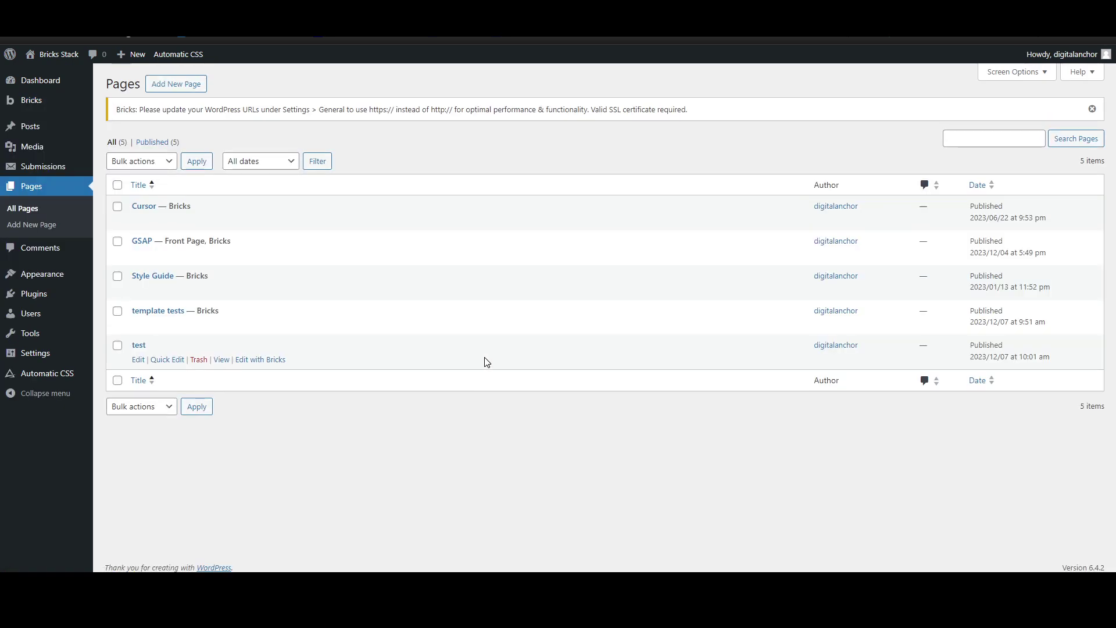
pyautogui.click(198, 360)
pyautogui.click(178, 86)
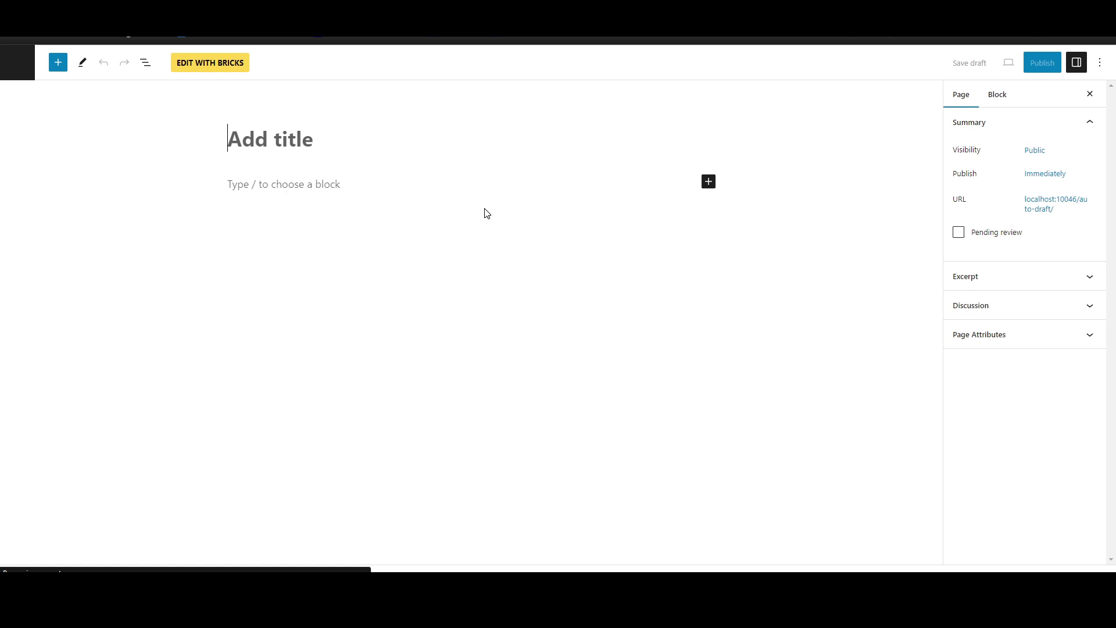
pyautogui.write('Test')
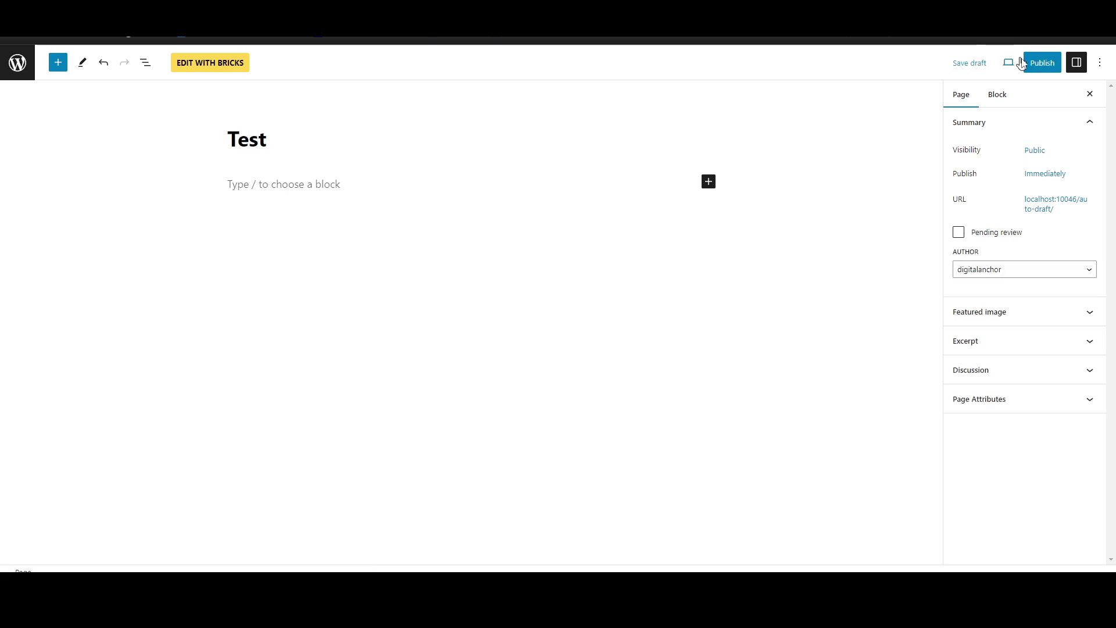
pyautogui.click(1042, 62)
pyautogui.click(1018, 66)
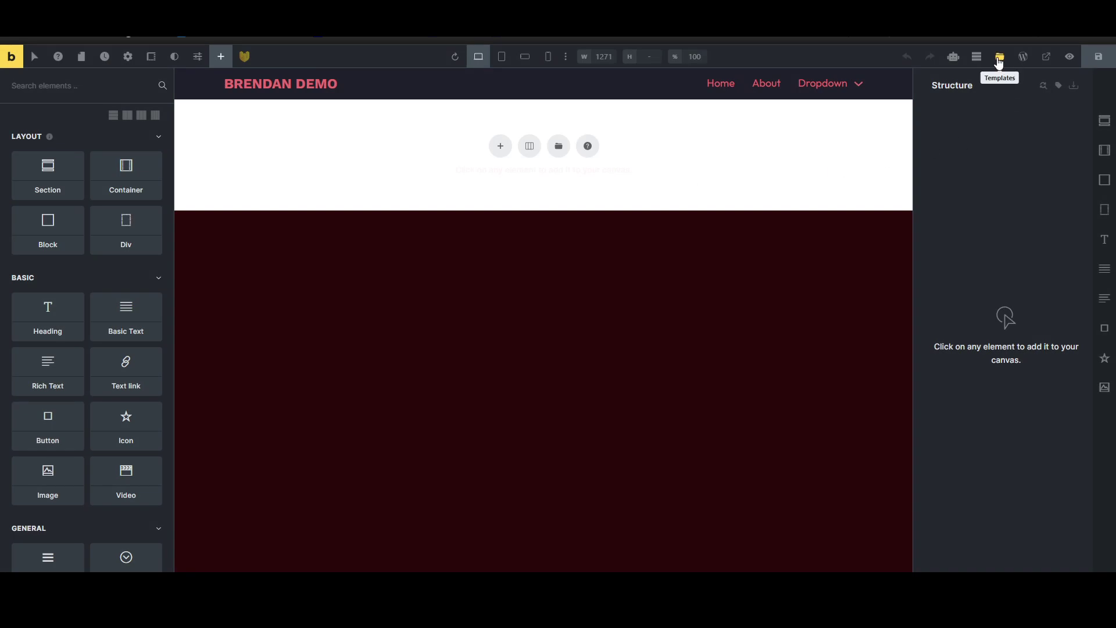
# - Browse the template library with the Frames (bricks.getframes.io) source and reload its templates
pyautogui.click(1000, 58)
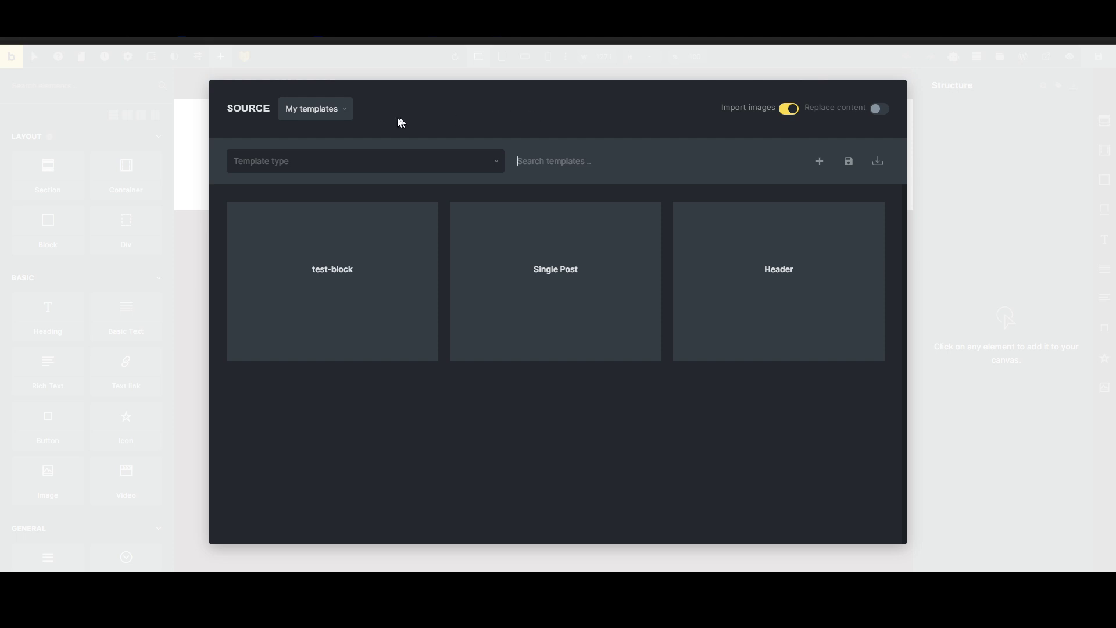
pyautogui.click(335, 115)
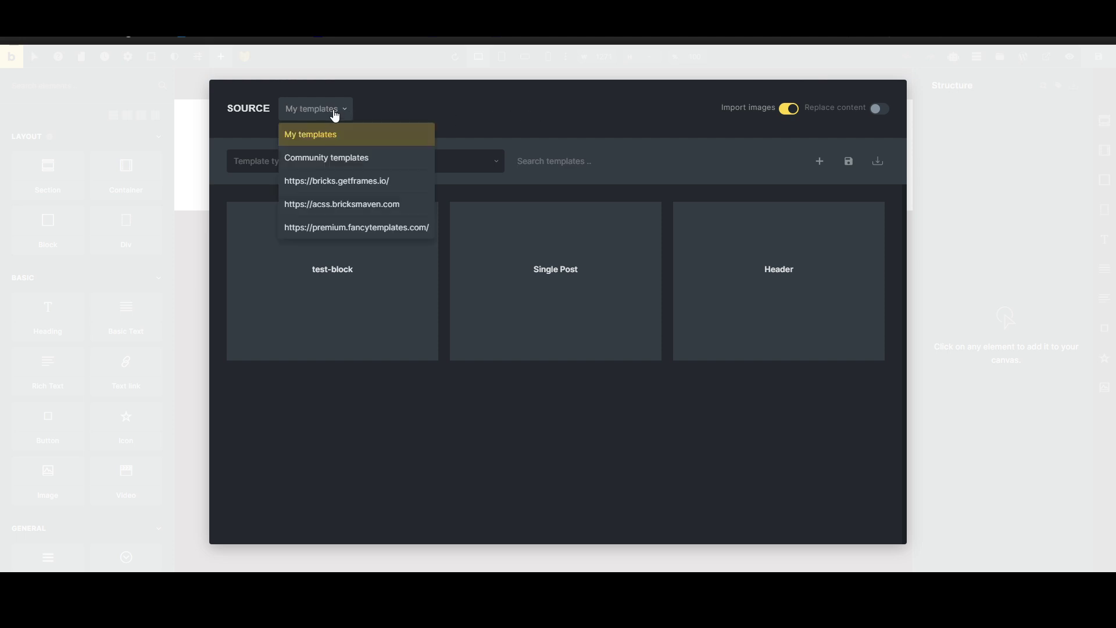
pyautogui.click(353, 179)
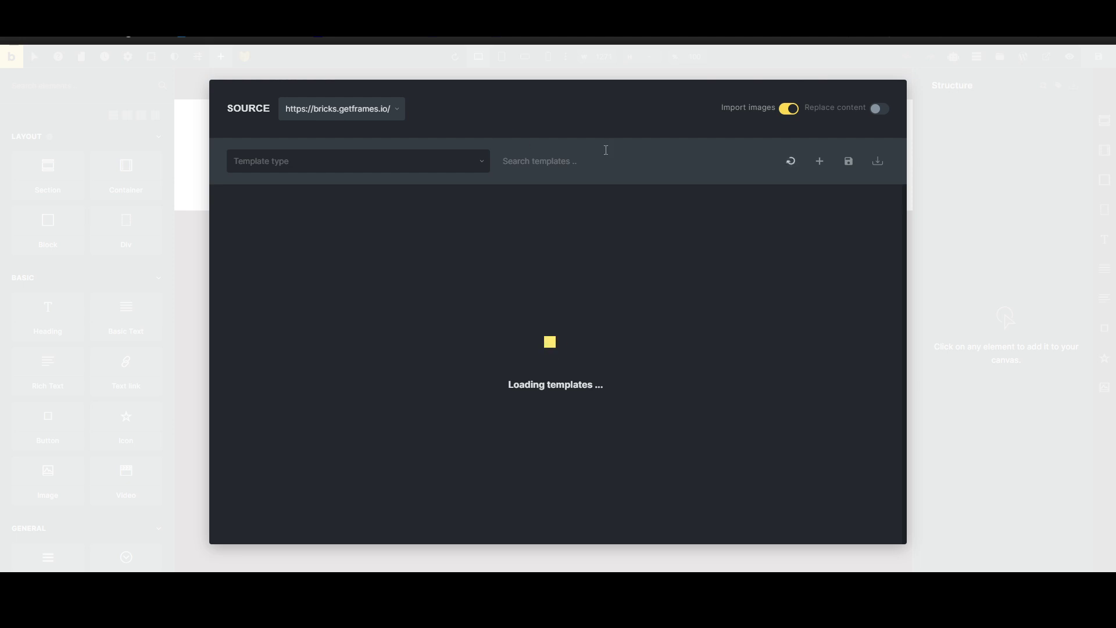
pyautogui.click(791, 162)
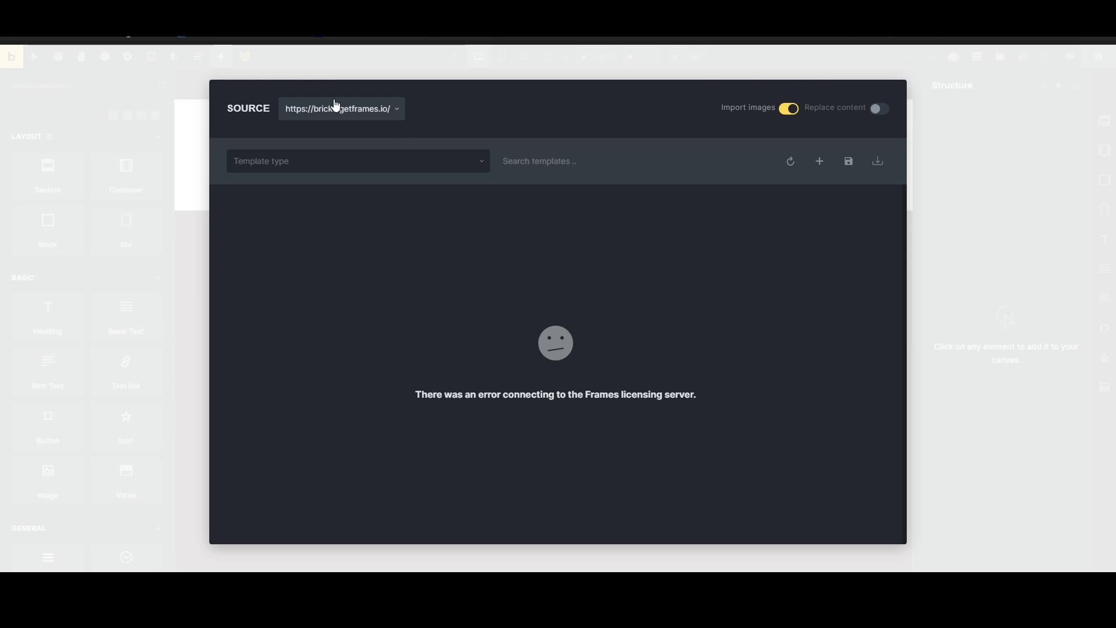
# - Switch to acss.bricksmaven.com, search 'hero' and insert the Hero 38 template
pyautogui.click(347, 117)
pyautogui.click(343, 204)
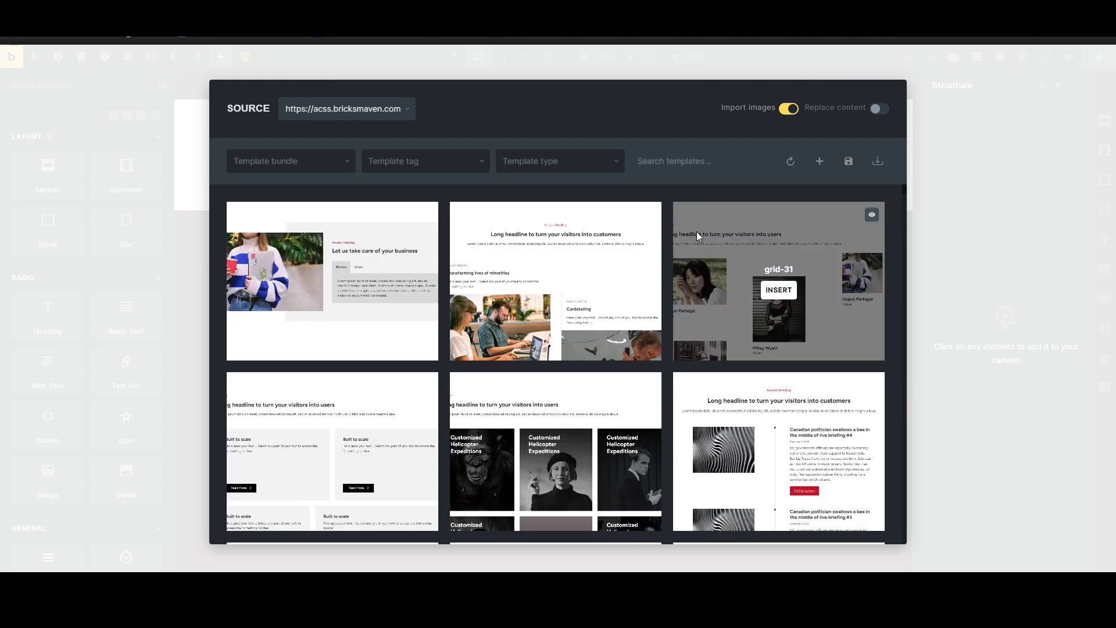
pyautogui.click(658, 161)
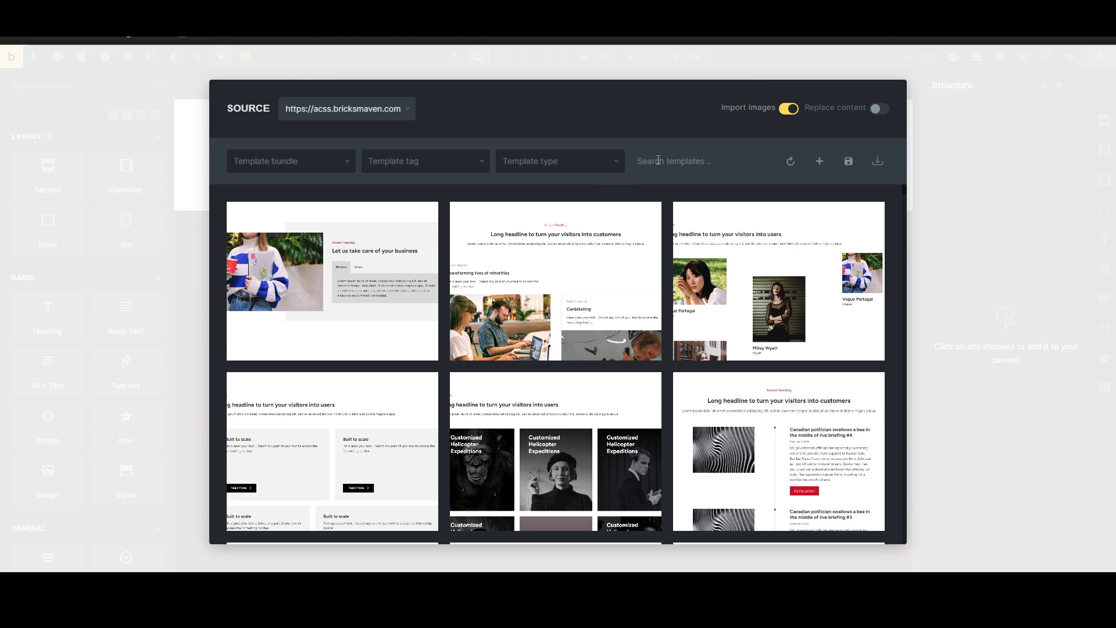
pyautogui.write('hero')
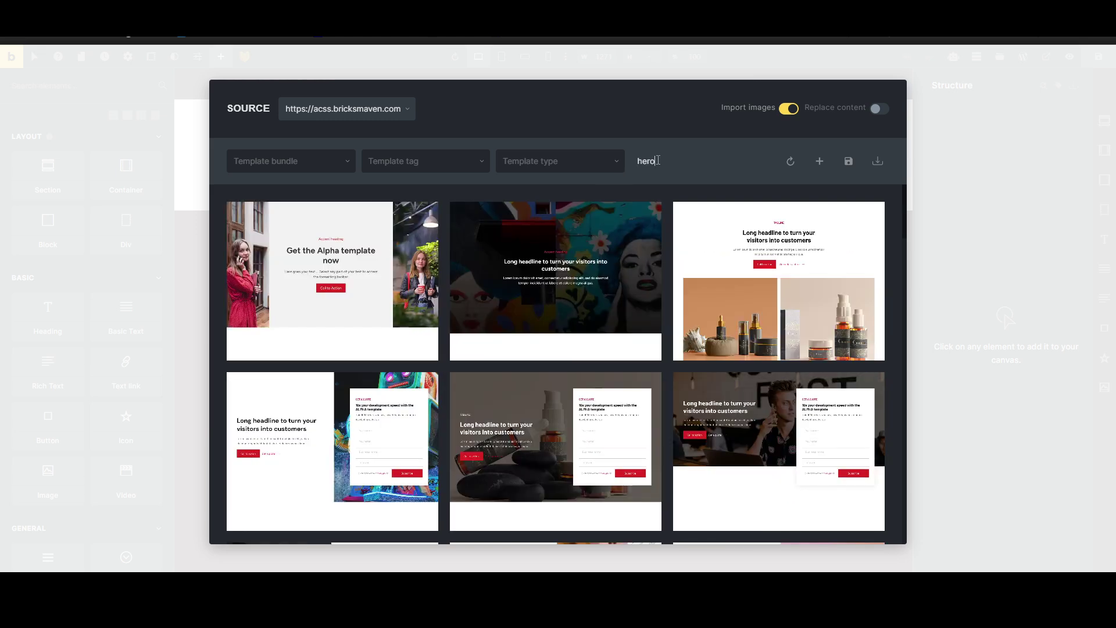
pyautogui.scroll(-3, 654, 249)
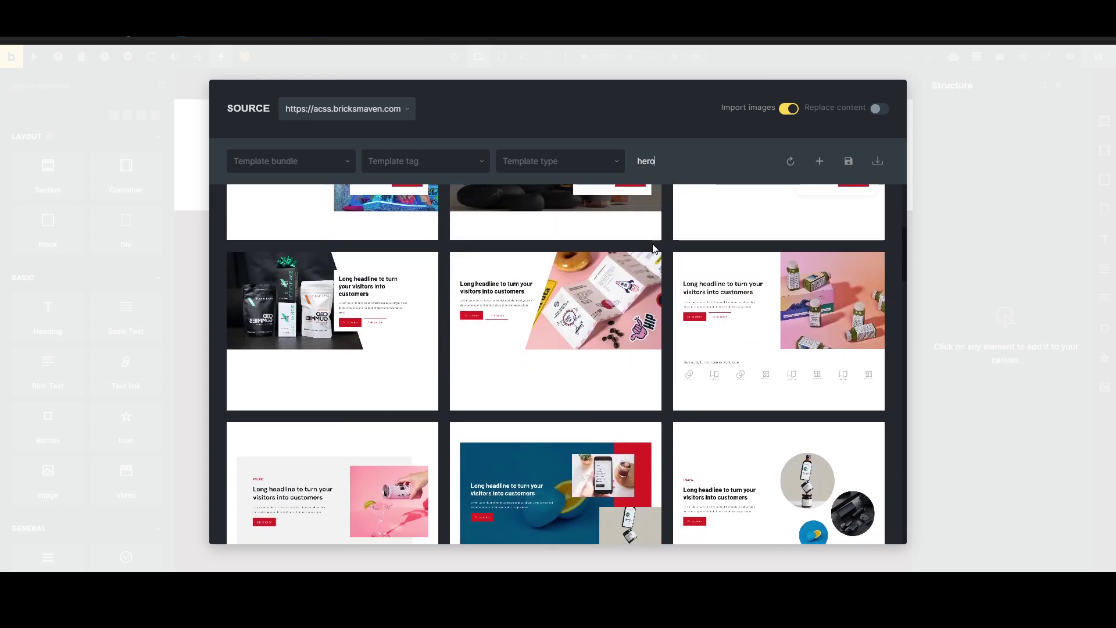
pyautogui.scroll(3, 610, 288)
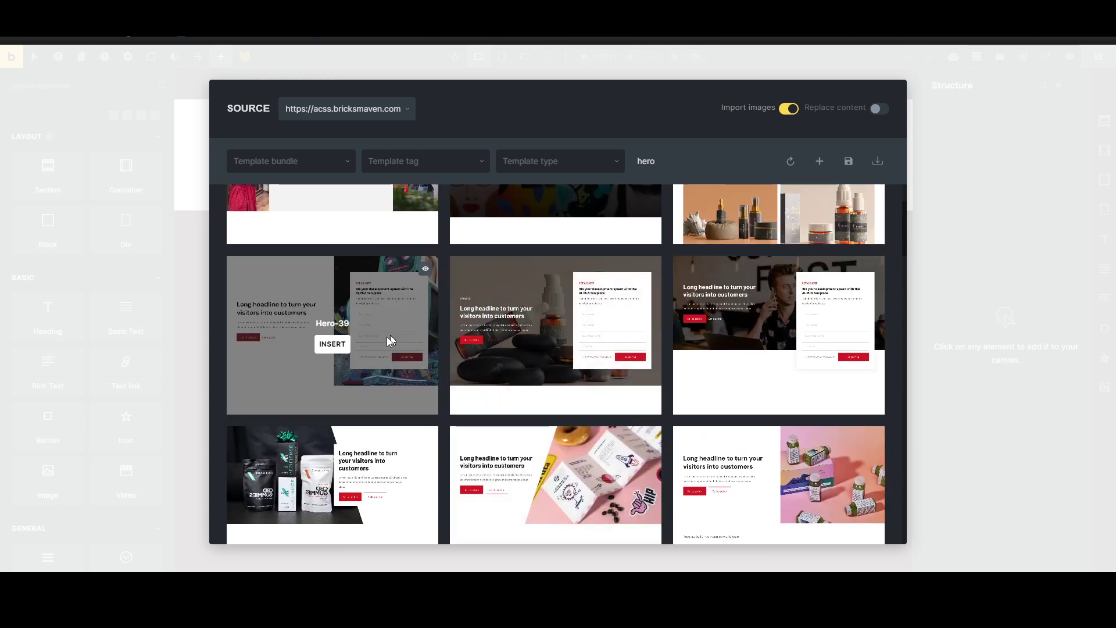
pyautogui.moveTo(555, 335)
pyautogui.click(554, 345)
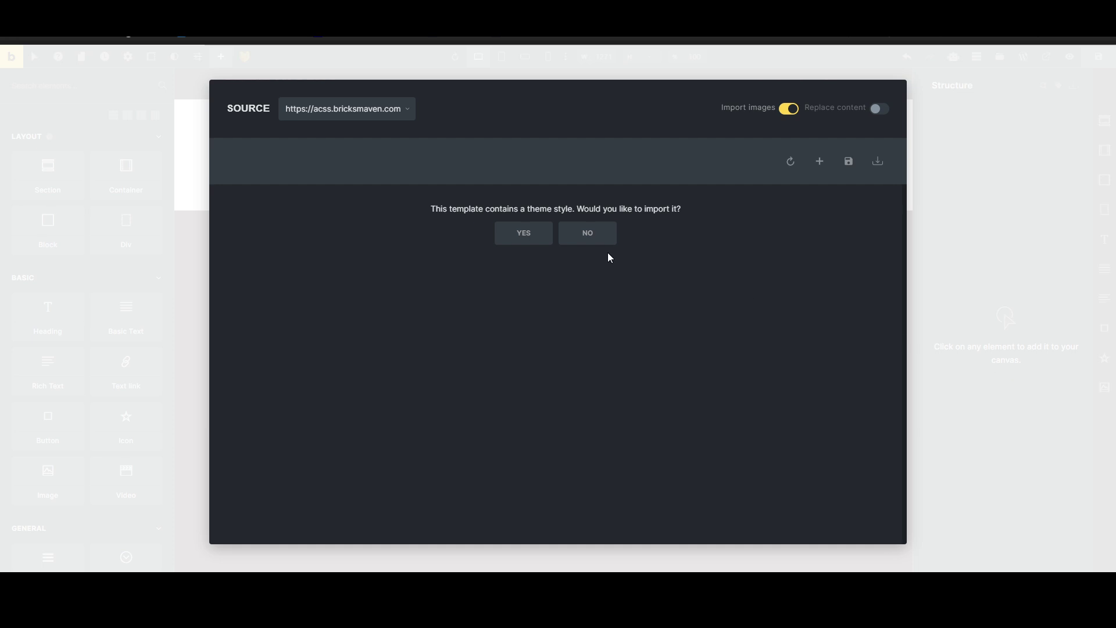
pyautogui.click(586, 233)
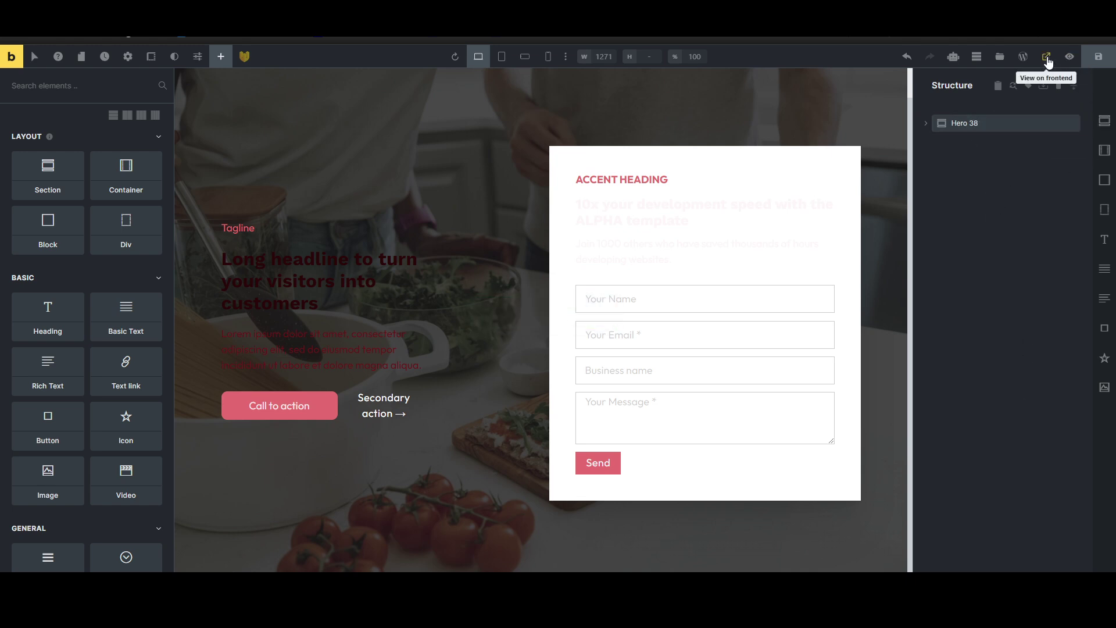
# - Insert the Grid 24 card template from acss.bricksmaven.com without importing its theme style
pyautogui.click(999, 56)
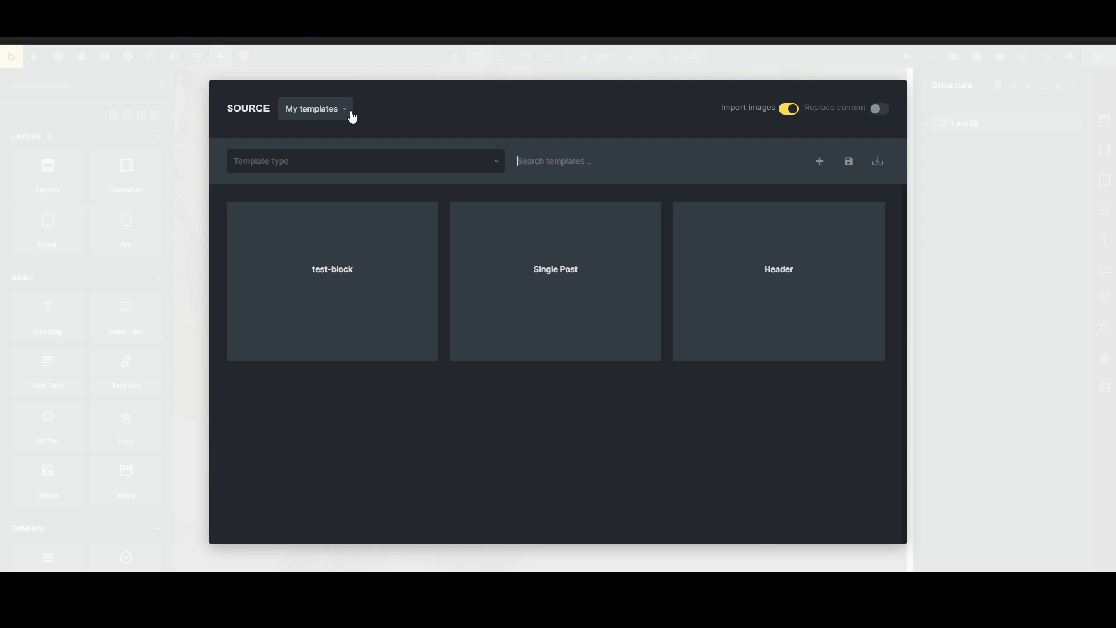
pyautogui.click(351, 113)
pyautogui.click(339, 205)
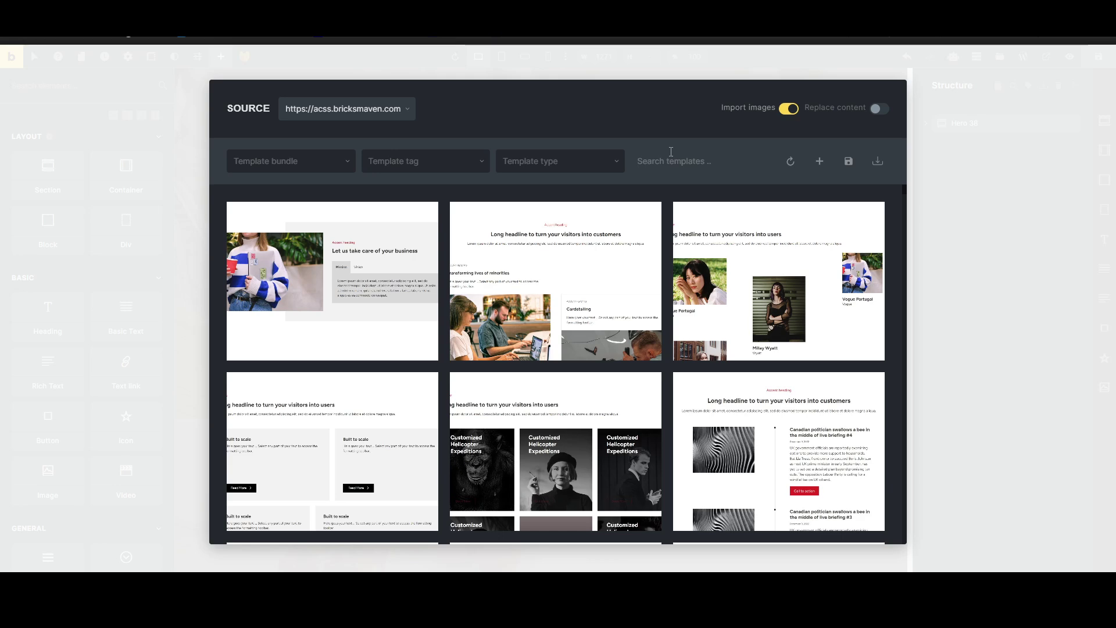
pyautogui.write('grid')
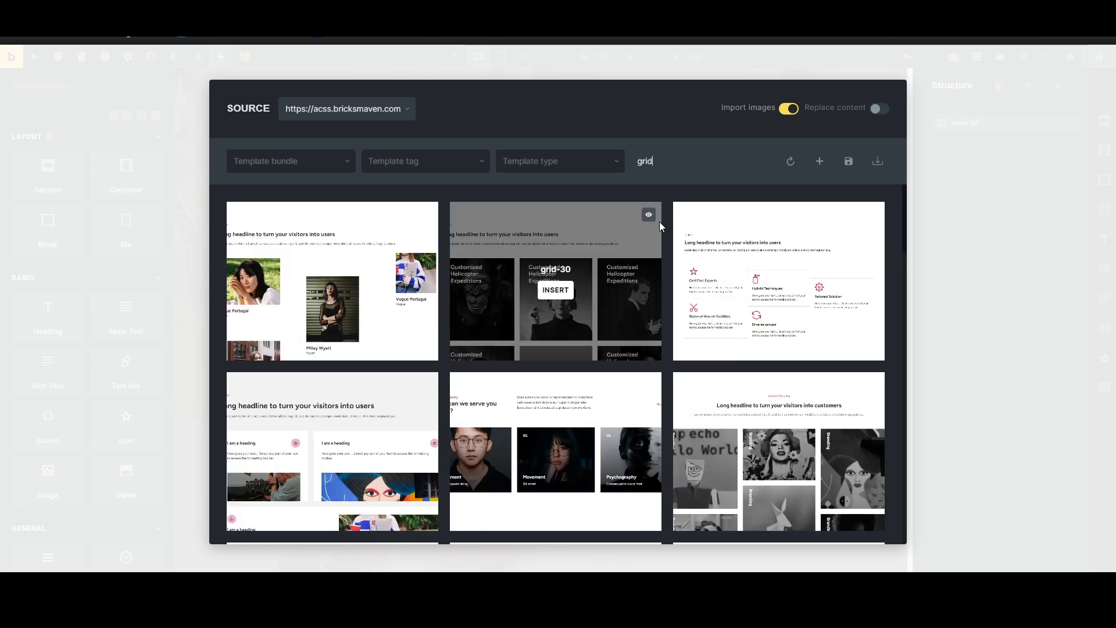
pyautogui.scroll(-2, 664, 221)
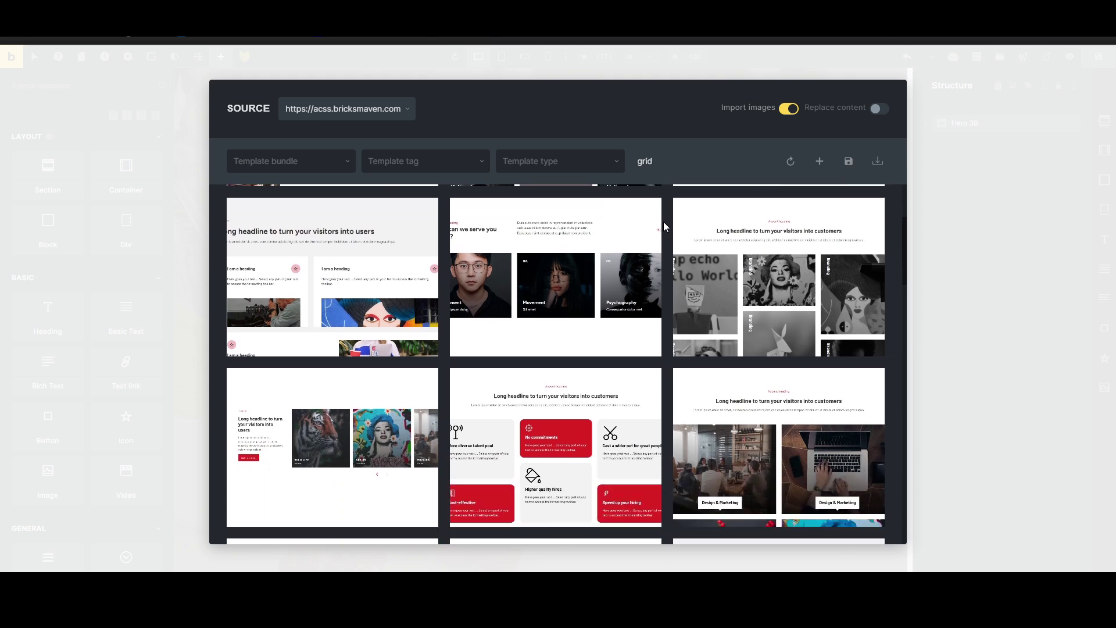
pyautogui.scroll(-1, 664, 226)
pyautogui.click(551, 334)
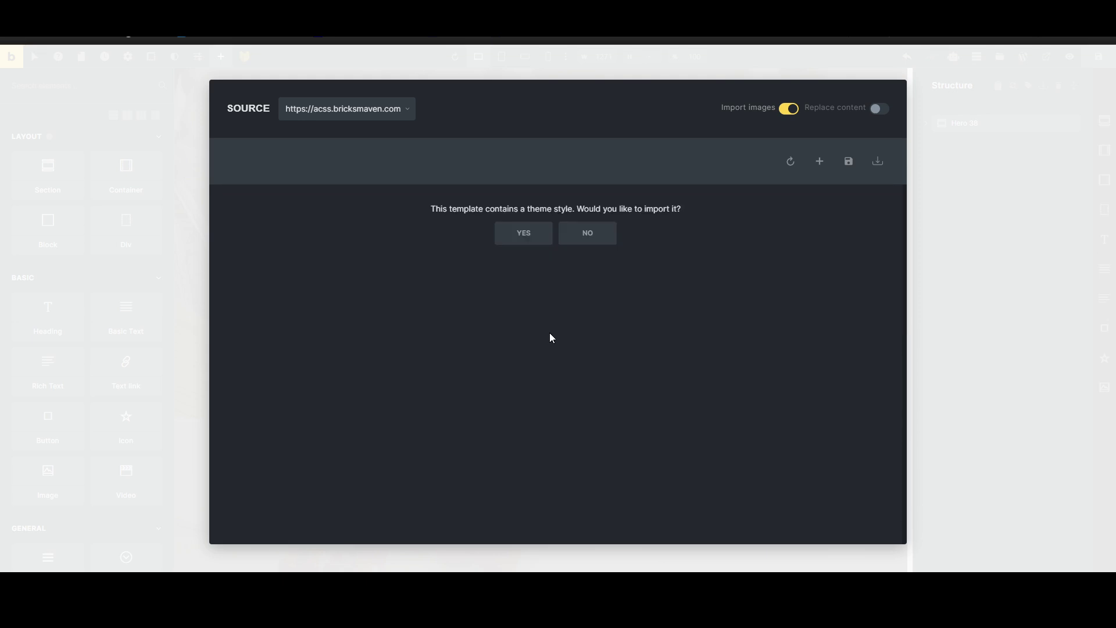
pyautogui.click(587, 235)
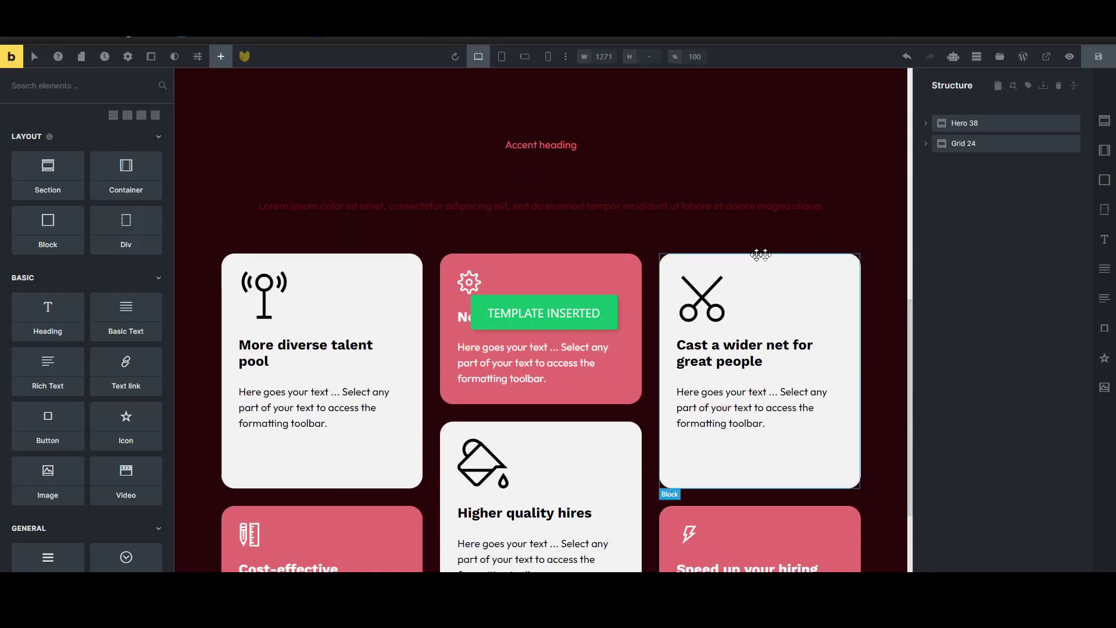
pyautogui.scroll(-2, 790, 254)
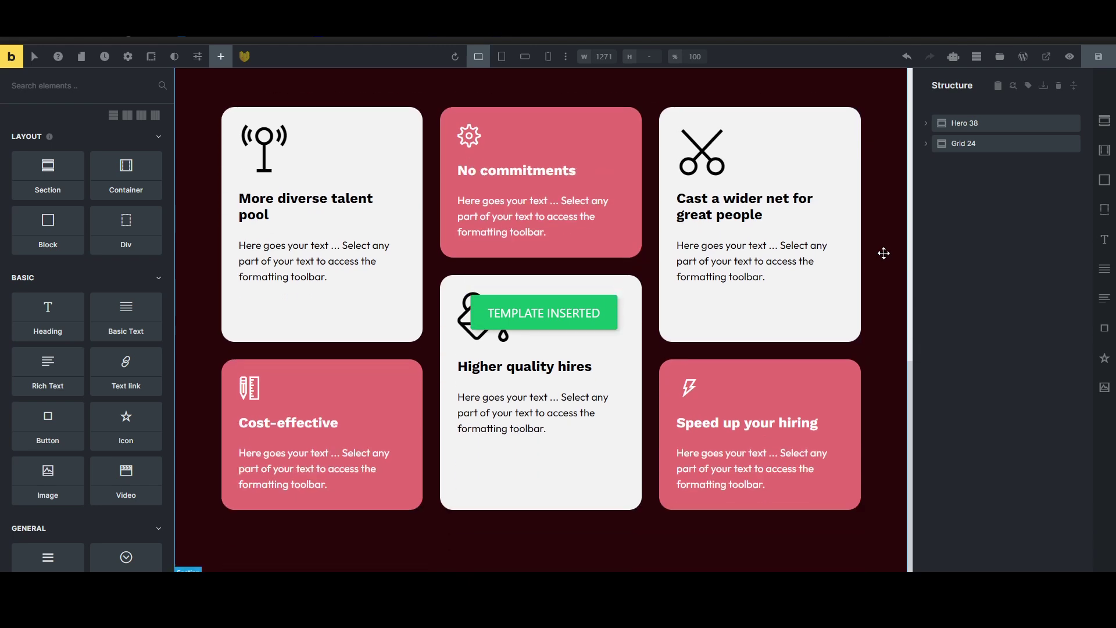
# - Select the Grid List holding the six cards via the Structure tree
pyautogui.click(836, 207)
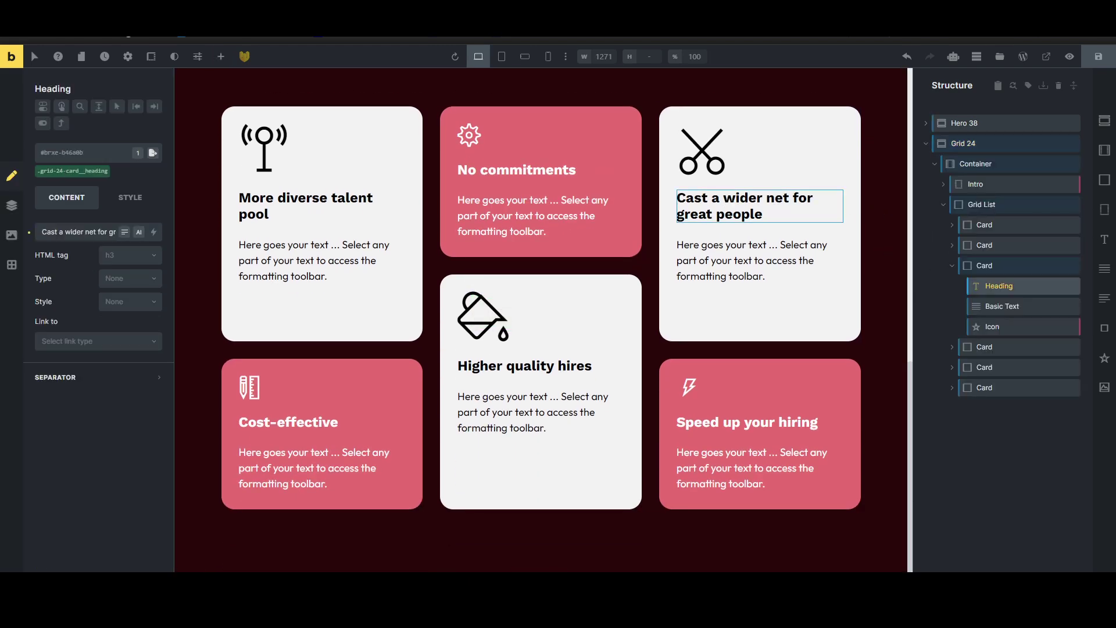
pyautogui.click(976, 145)
pyautogui.click(977, 164)
pyautogui.click(983, 205)
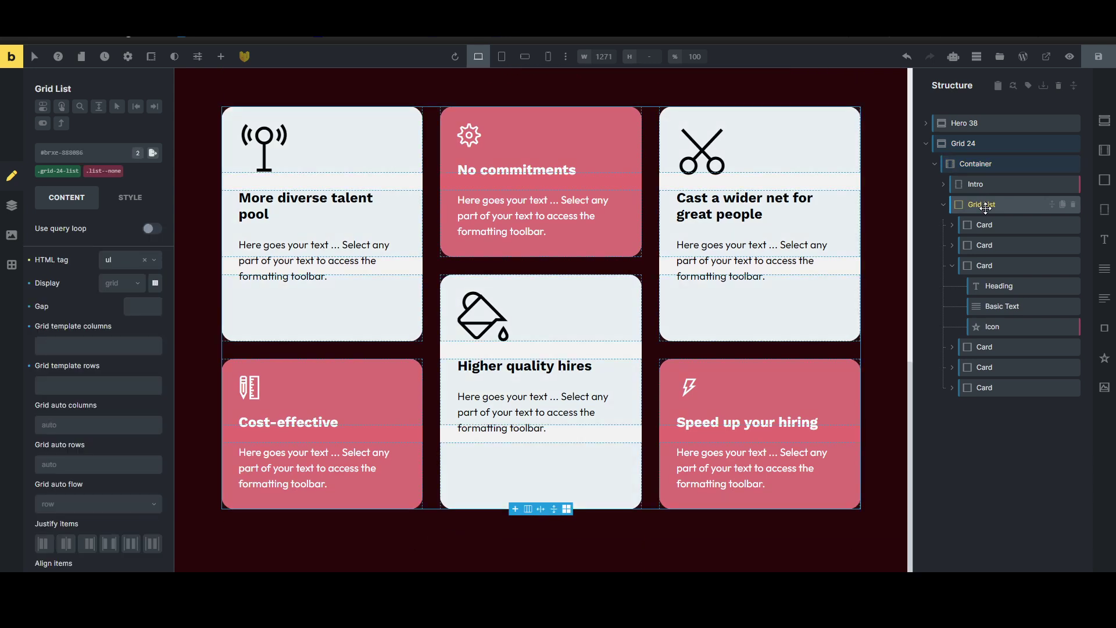
# - In Grid Builder make the first card span both rows and the third card two columns, then apply
pyautogui.click(155, 283)
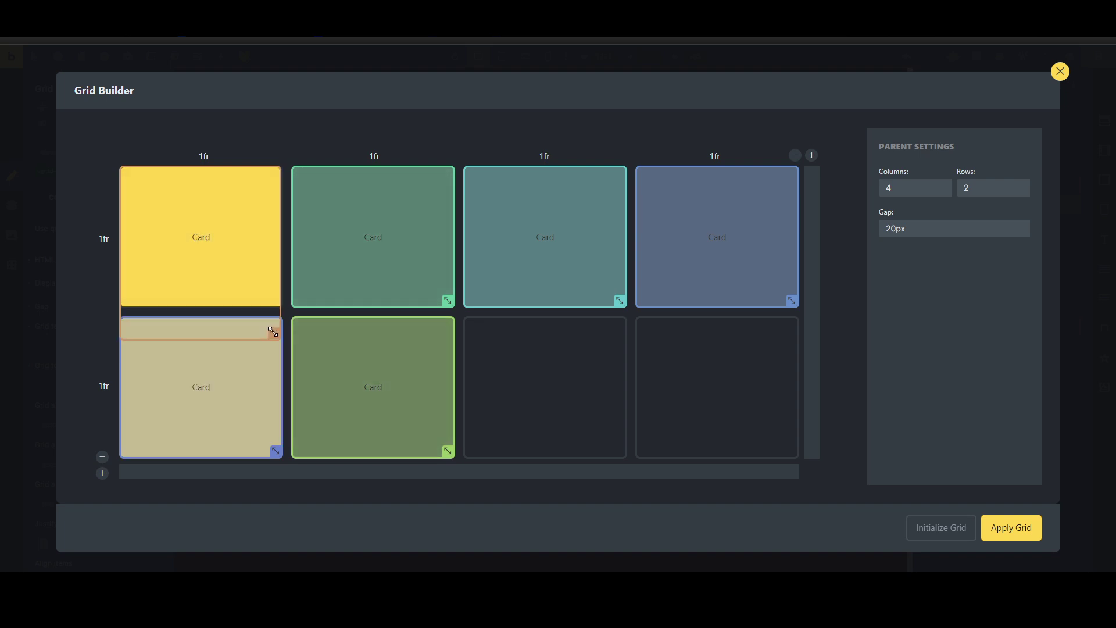
pyautogui.moveTo(276, 301); pyautogui.dragTo(271, 357)
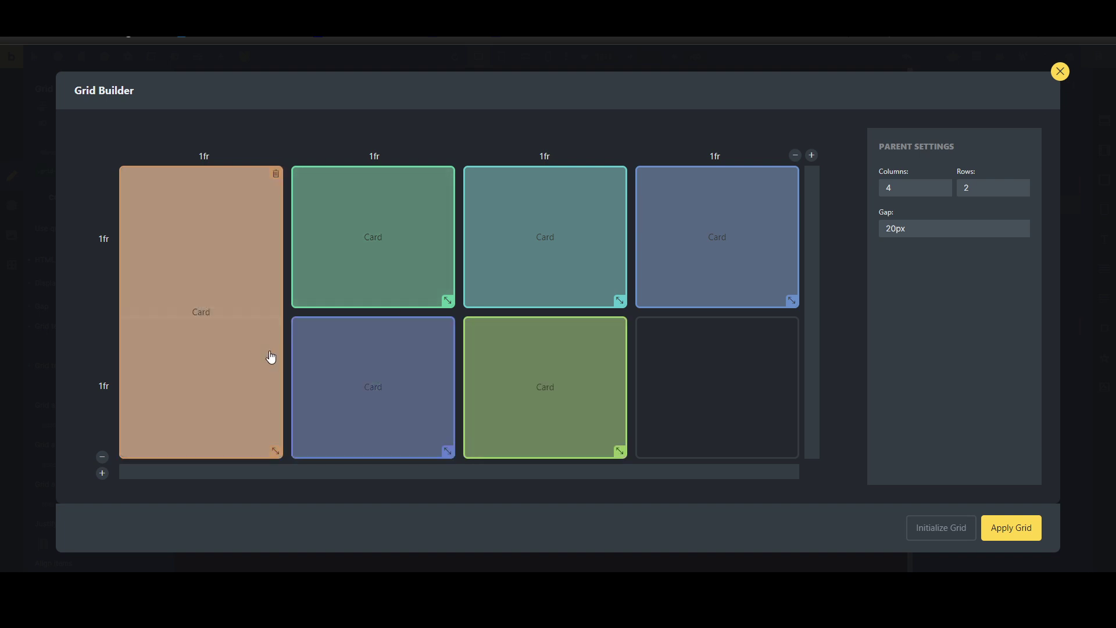
pyautogui.moveTo(619, 300); pyautogui.dragTo(703, 292)
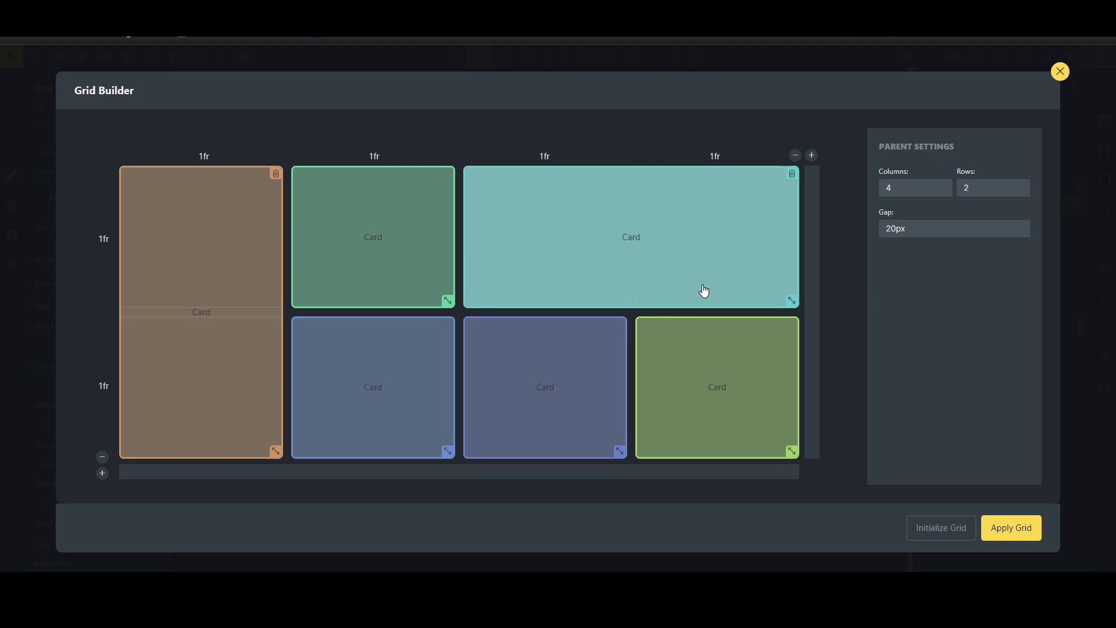
pyautogui.click(1002, 527)
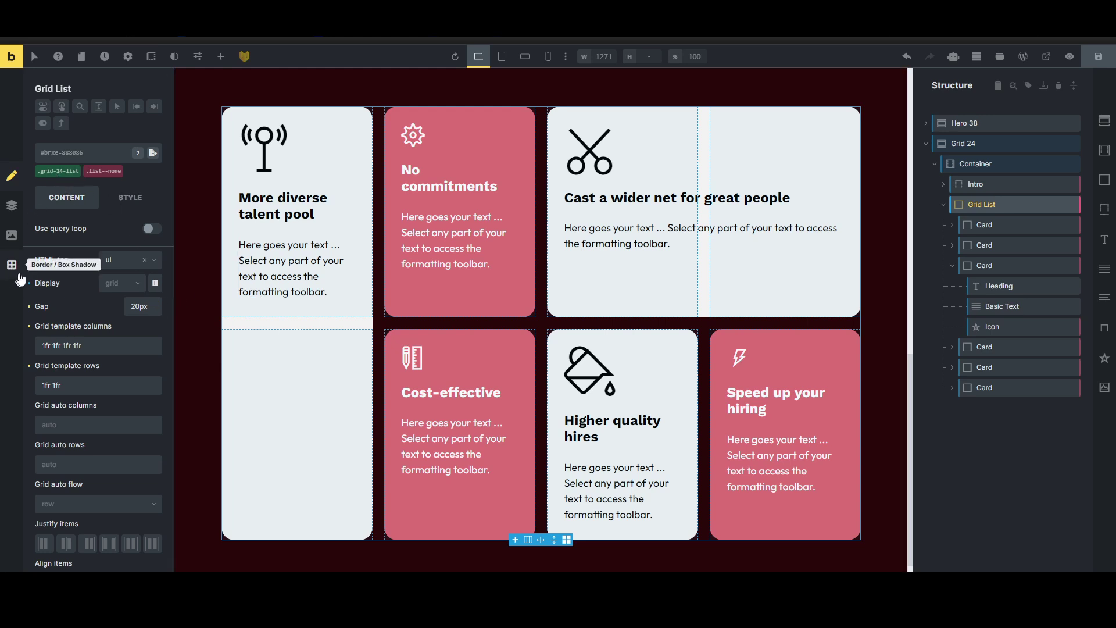
# - Check the card list's style settings, reopen Grid Builder and close it without changes
pyautogui.click(121, 201)
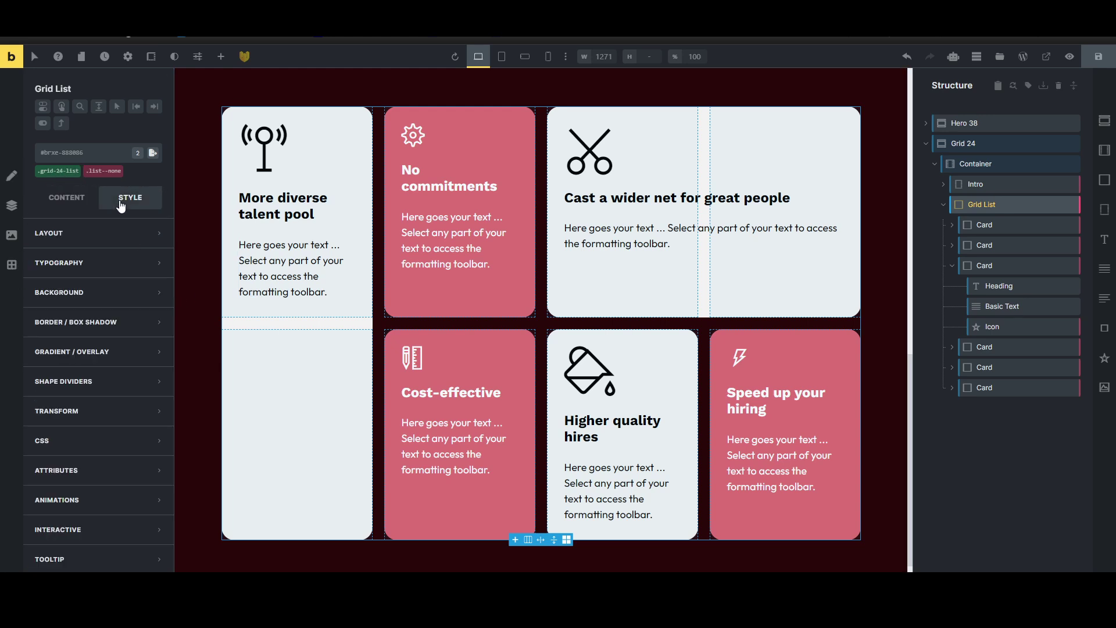
pyautogui.click(67, 199)
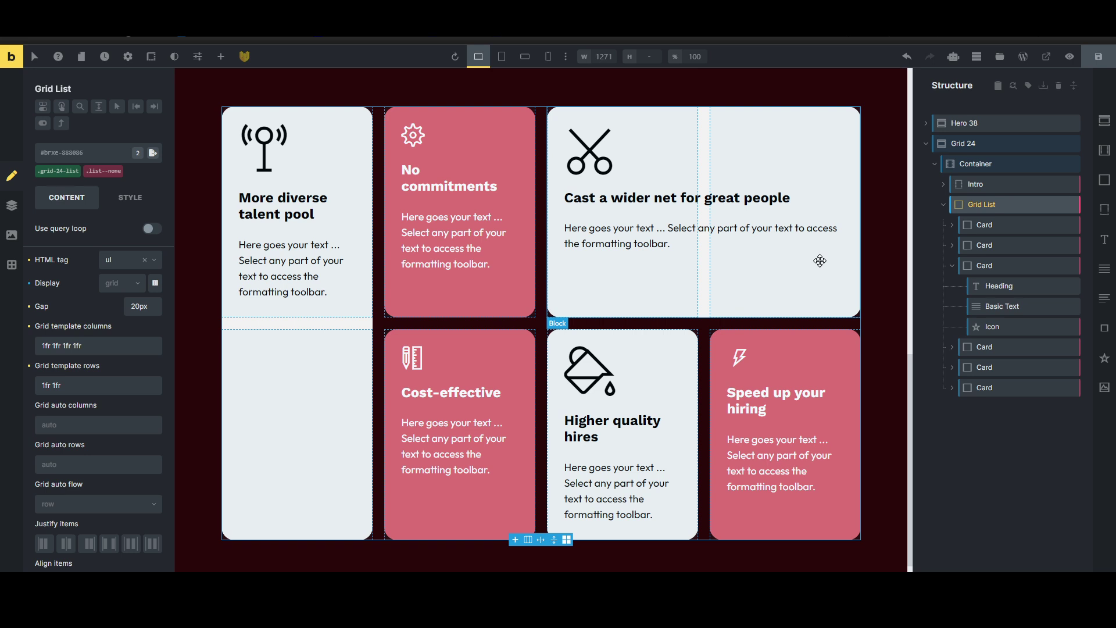
pyautogui.scroll(-1, 828, 219)
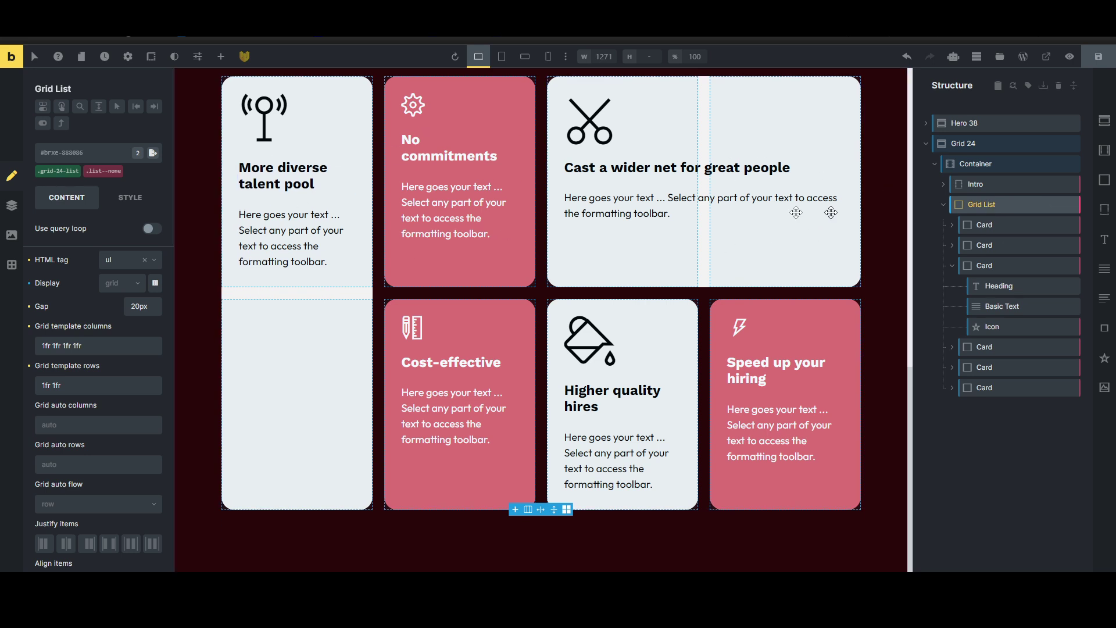
pyautogui.click(155, 284)
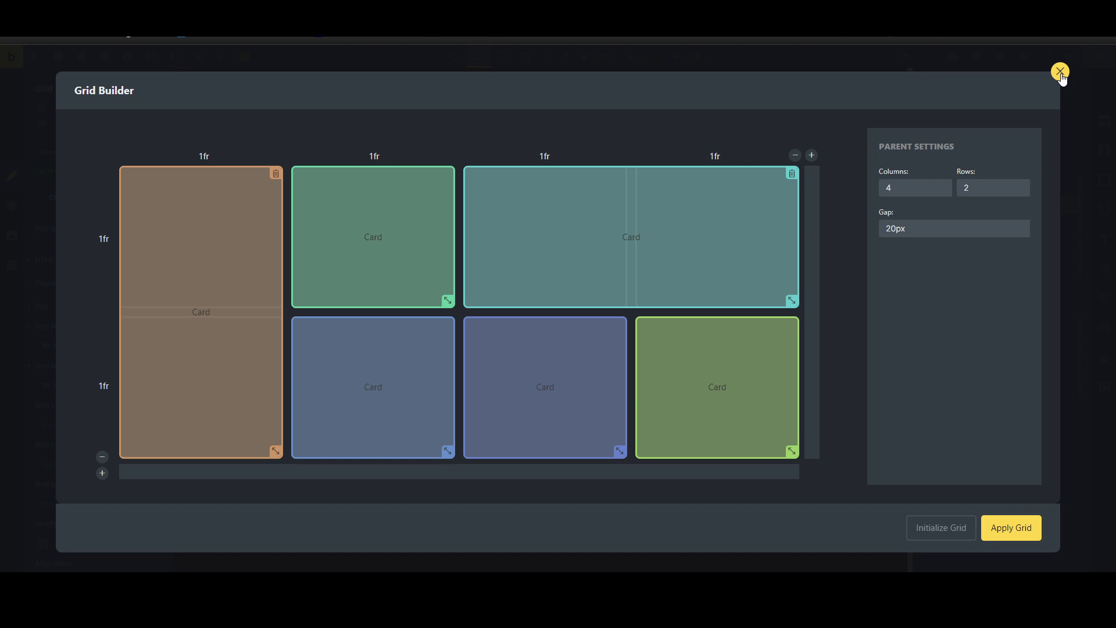
pyautogui.click(1060, 71)
pyautogui.click(959, 435)
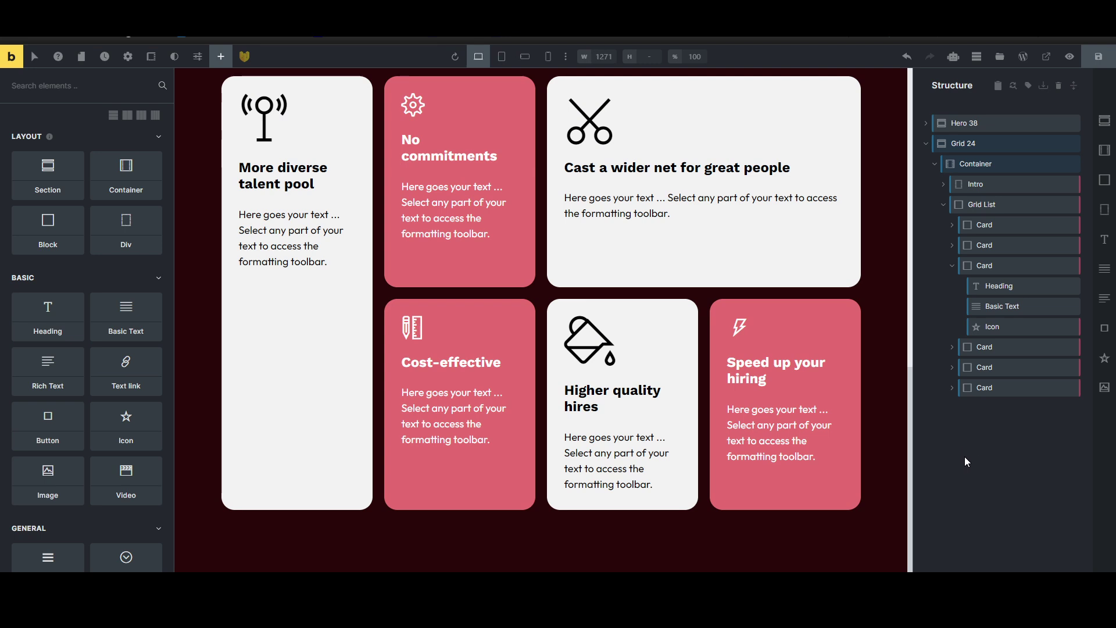
# - Add a new section below the cards with a container and a block inside
pyautogui.click(990, 204)
pyautogui.click(1020, 477)
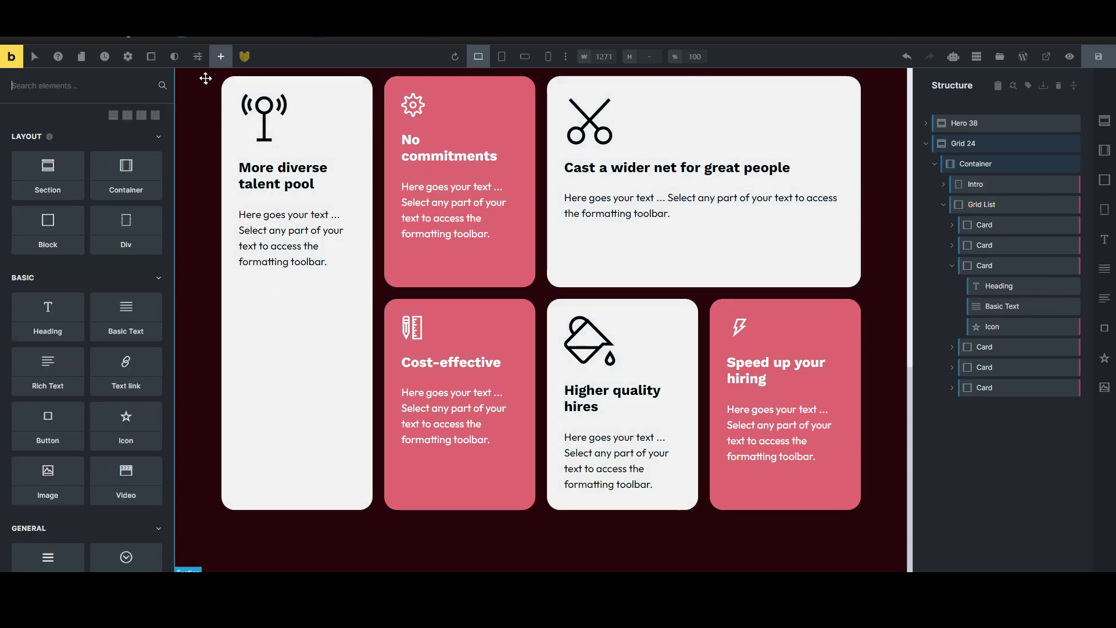
pyautogui.click(1002, 388)
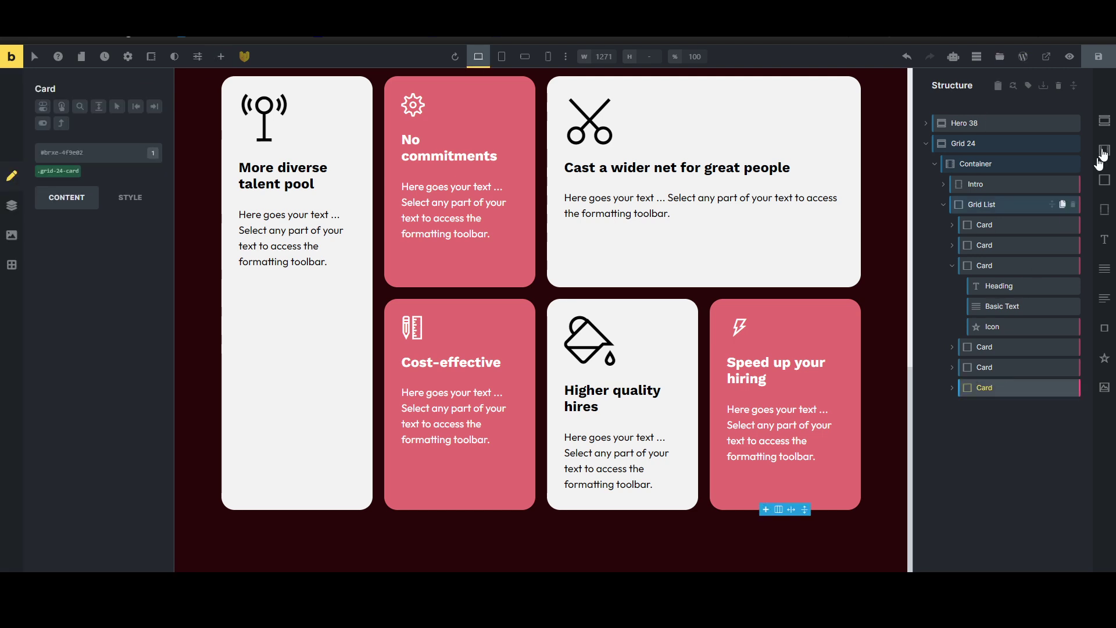
pyautogui.click(992, 423)
pyautogui.click(1103, 121)
pyautogui.click(1104, 151)
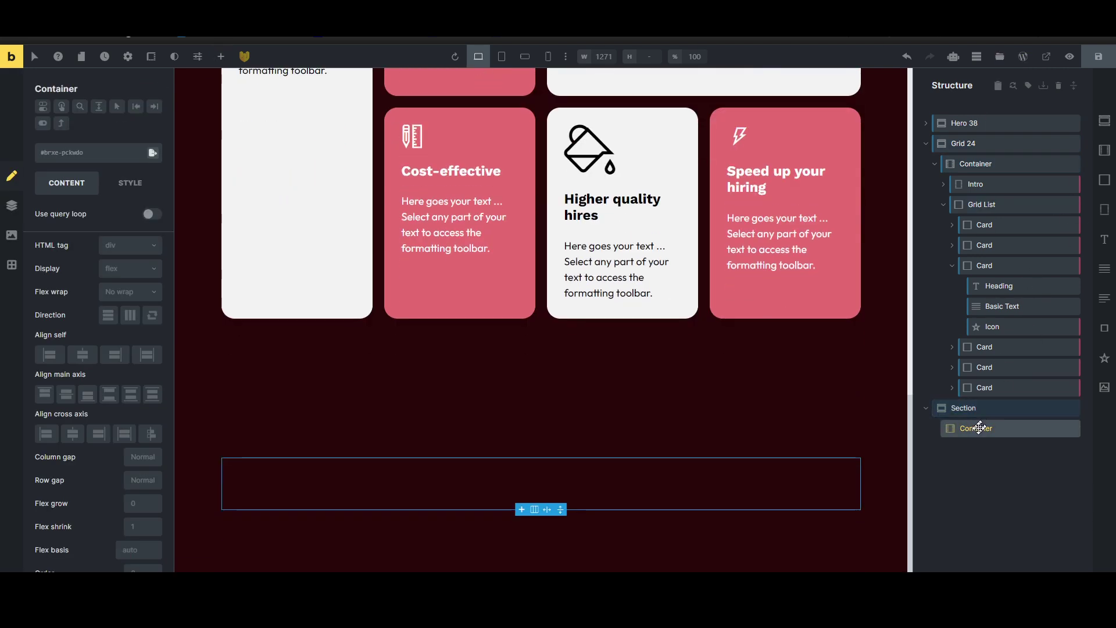
pyautogui.click(1104, 186)
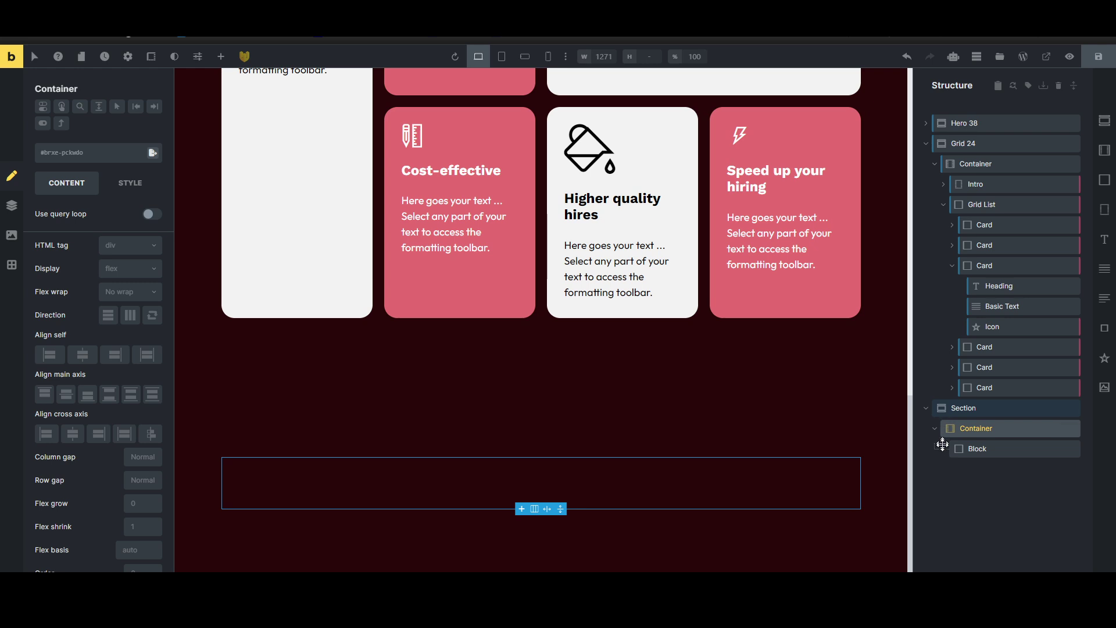
# - Give the block global class test-grid-item and add an icon, heading, basic text and button
pyautogui.click(90, 162)
pyautogui.write('test-gr')
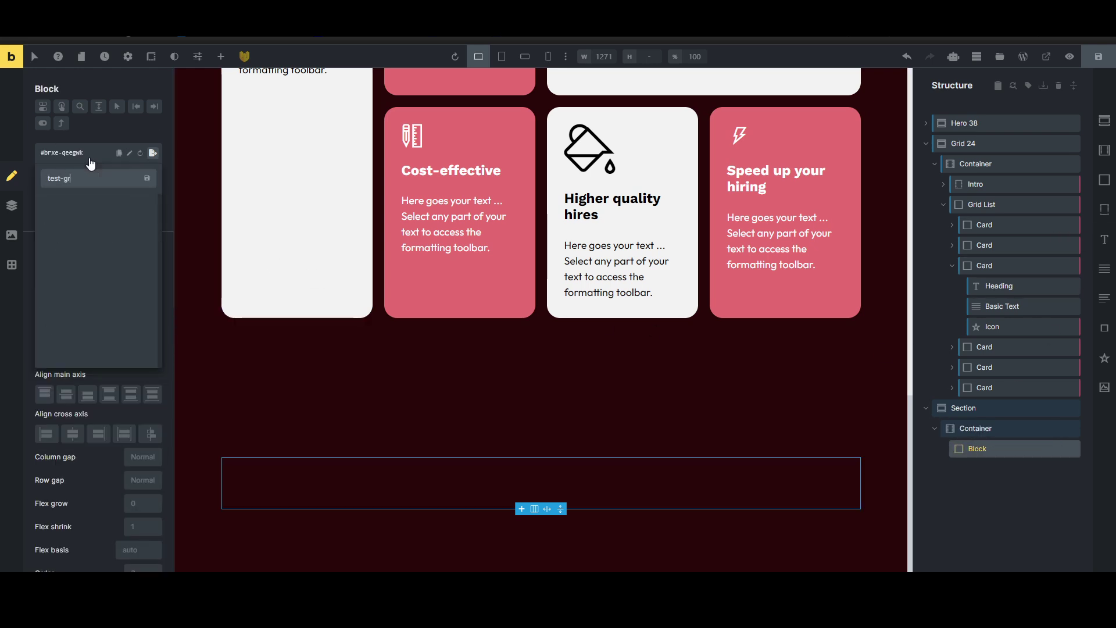
pyautogui.write('item')
pyautogui.press('Return')
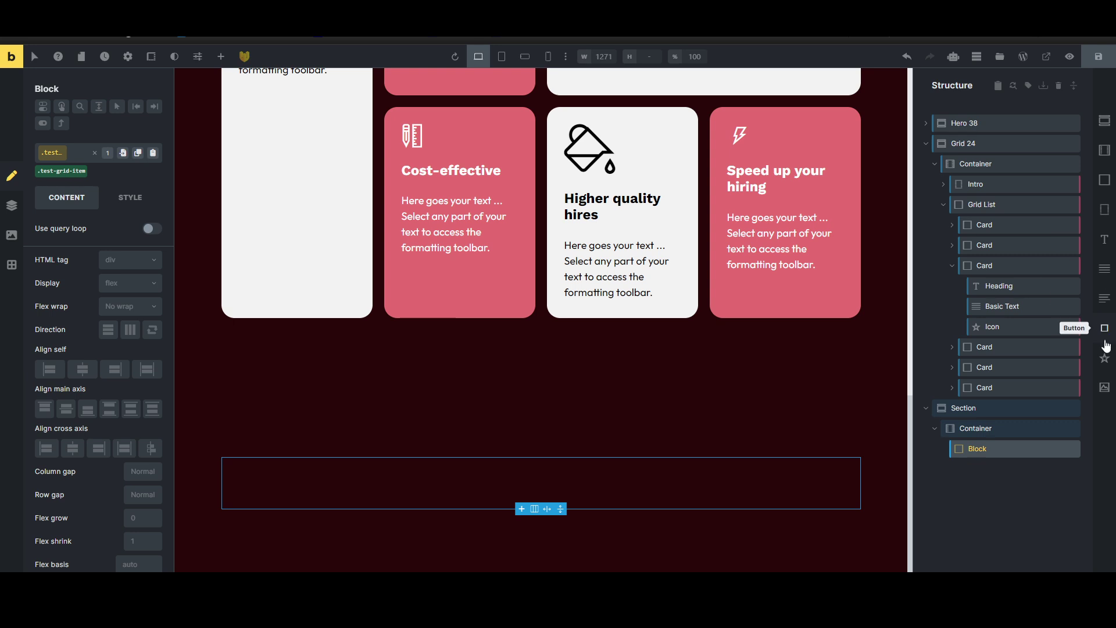
pyautogui.click(1105, 358)
pyautogui.click(1105, 243)
pyautogui.click(1104, 271)
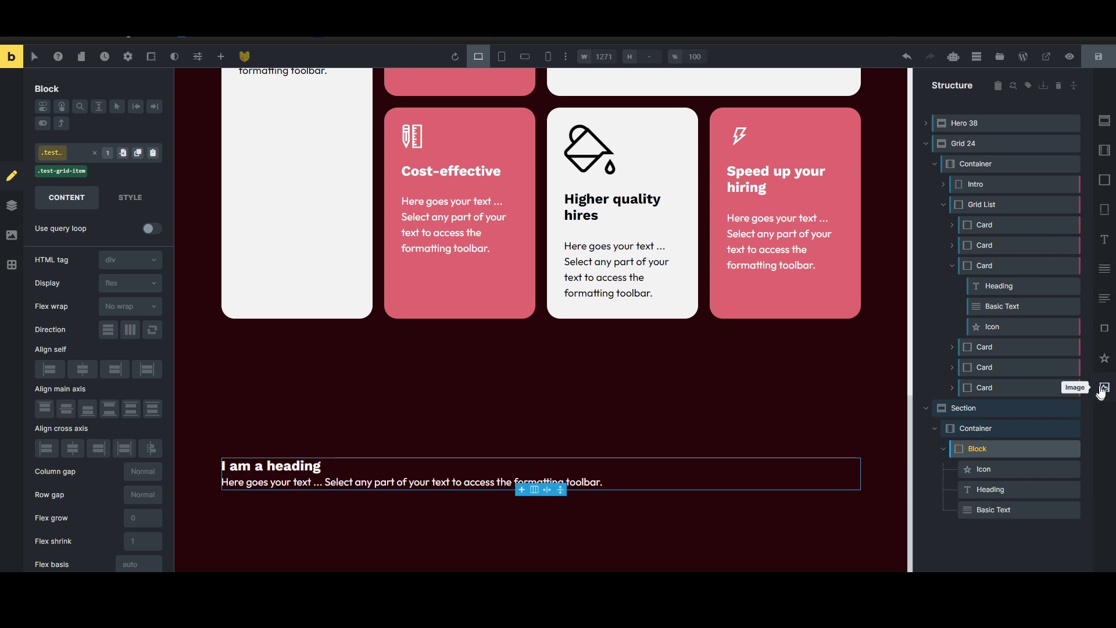
pyautogui.click(1105, 327)
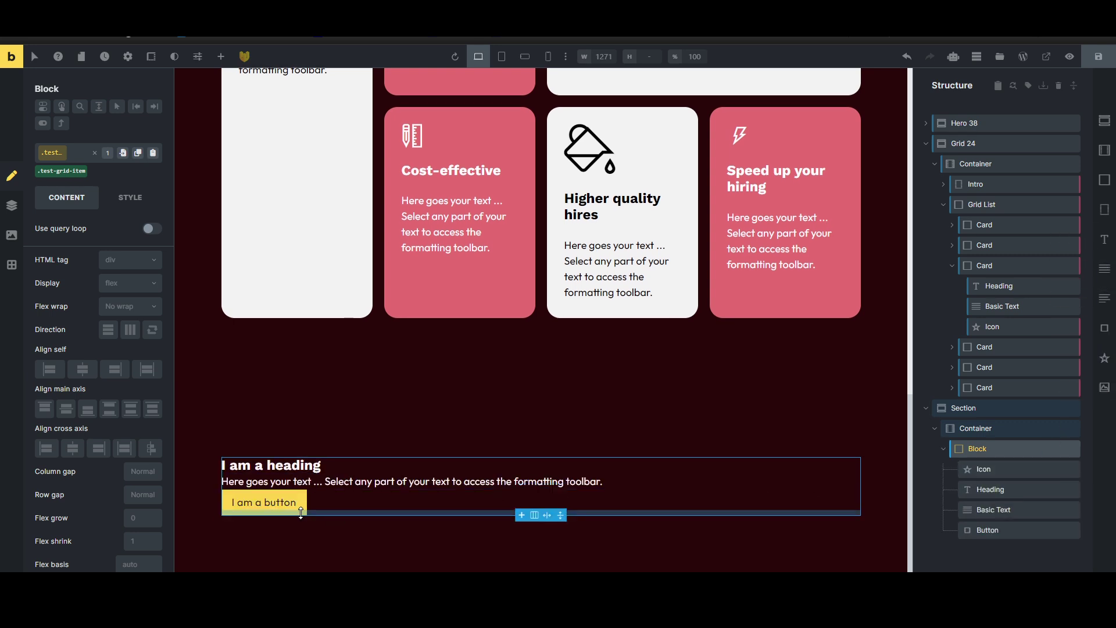
# - Make the button white via a utility class and set the block's row gap to var(--space-xs)
pyautogui.click(264, 503)
pyautogui.click(68, 151)
pyautogui.write('btn')
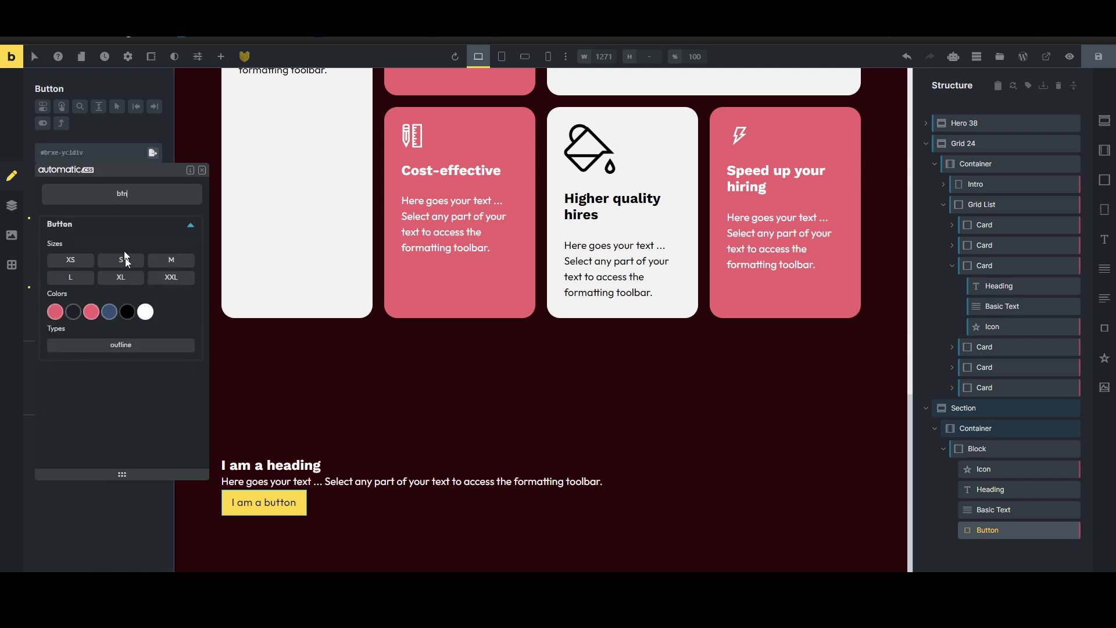
pyautogui.click(146, 312)
pyautogui.click(979, 449)
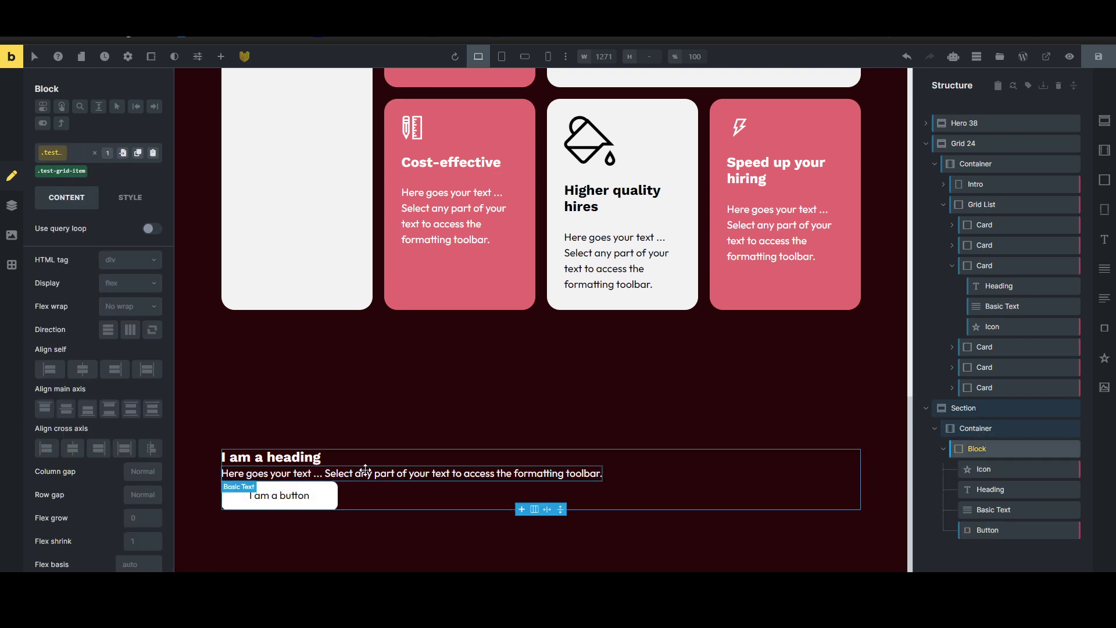
pyautogui.rightClick(138, 494)
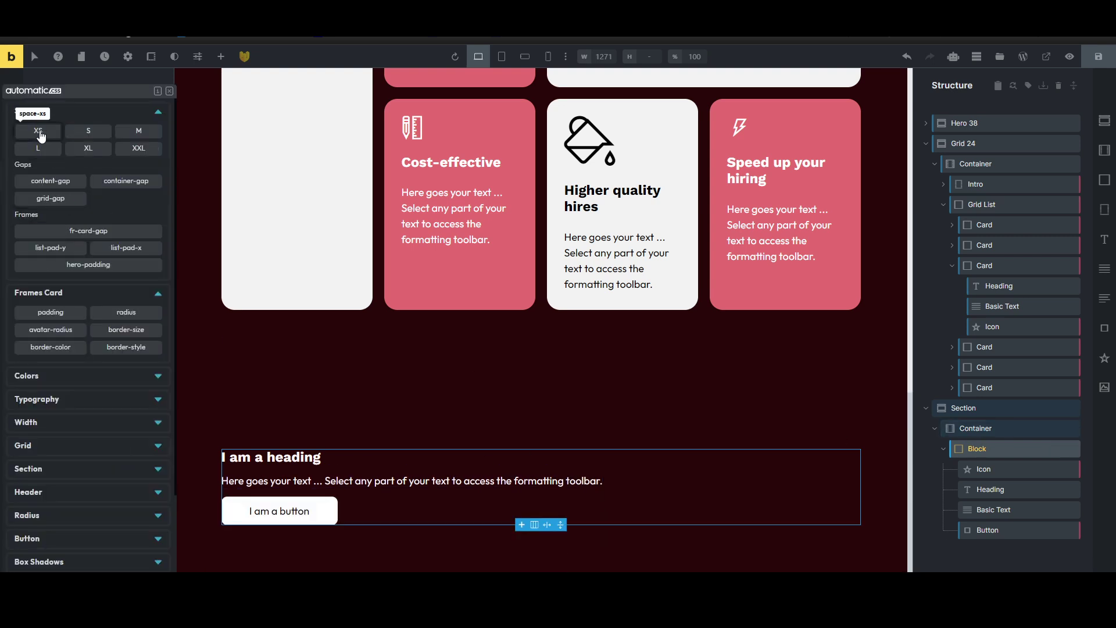
pyautogui.click(39, 136)
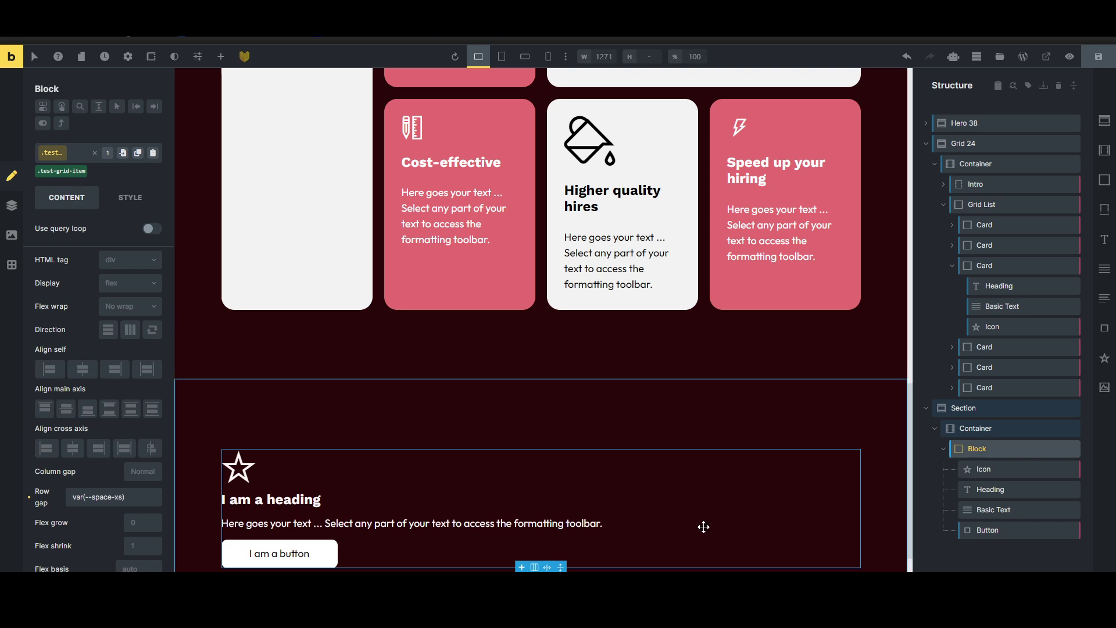
# - Give the block linked spacing-variable padding on all sides under Style > Spacing
pyautogui.click(990, 451)
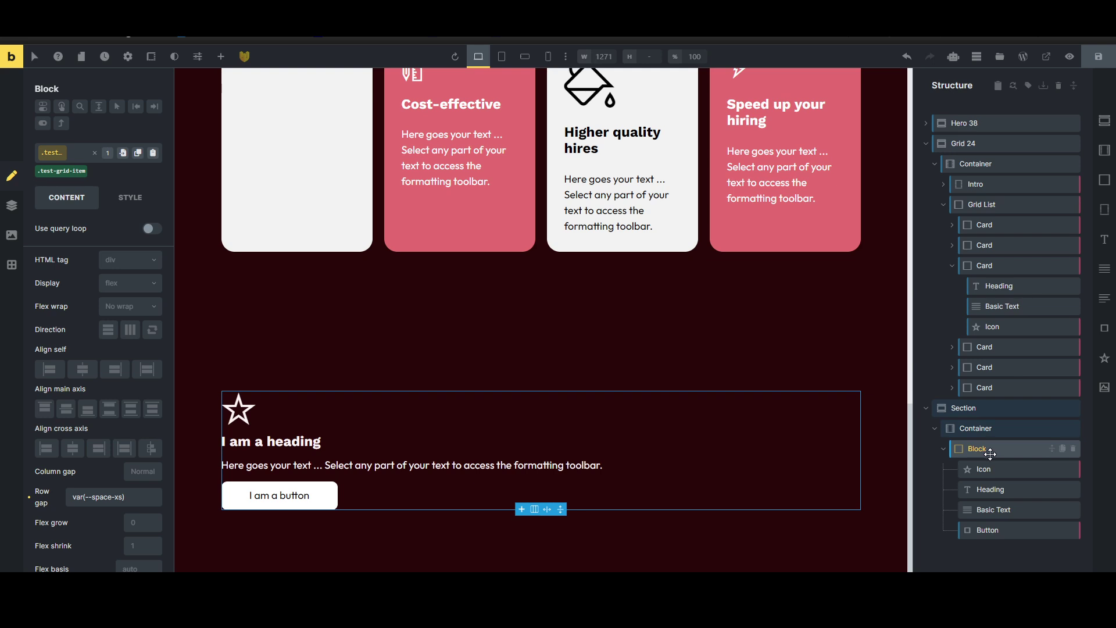
pyautogui.click(991, 426)
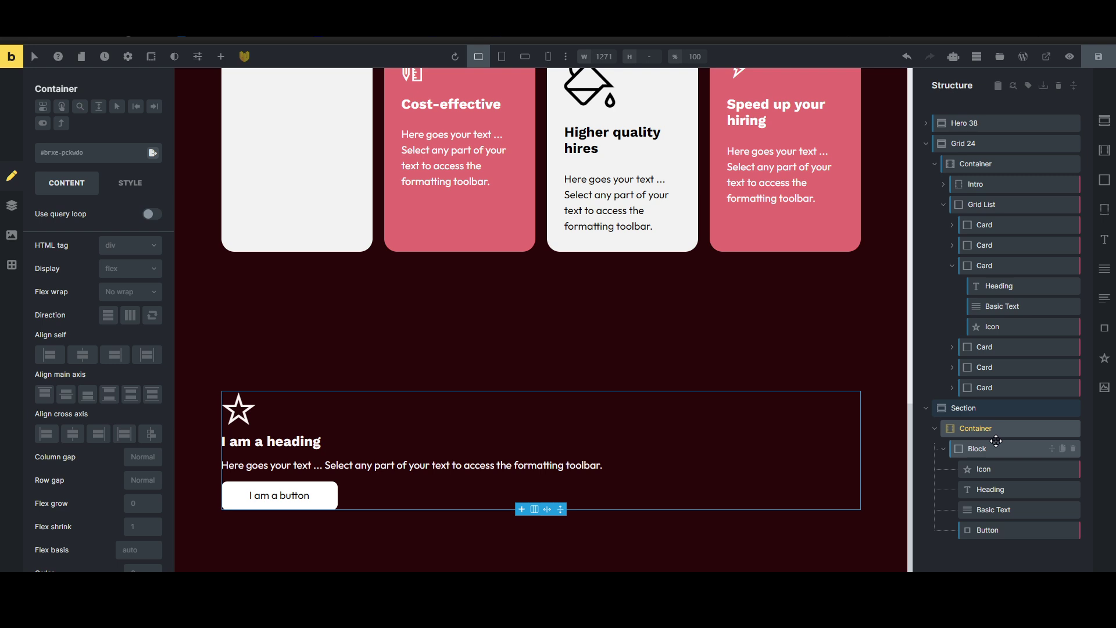
pyautogui.click(991, 450)
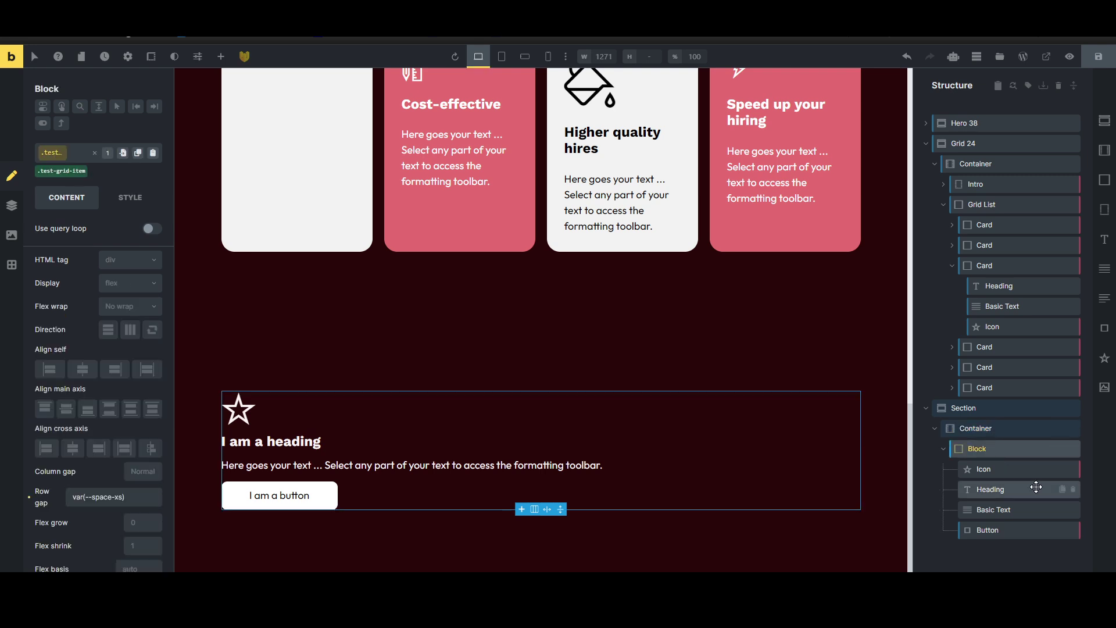
pyautogui.click(130, 198)
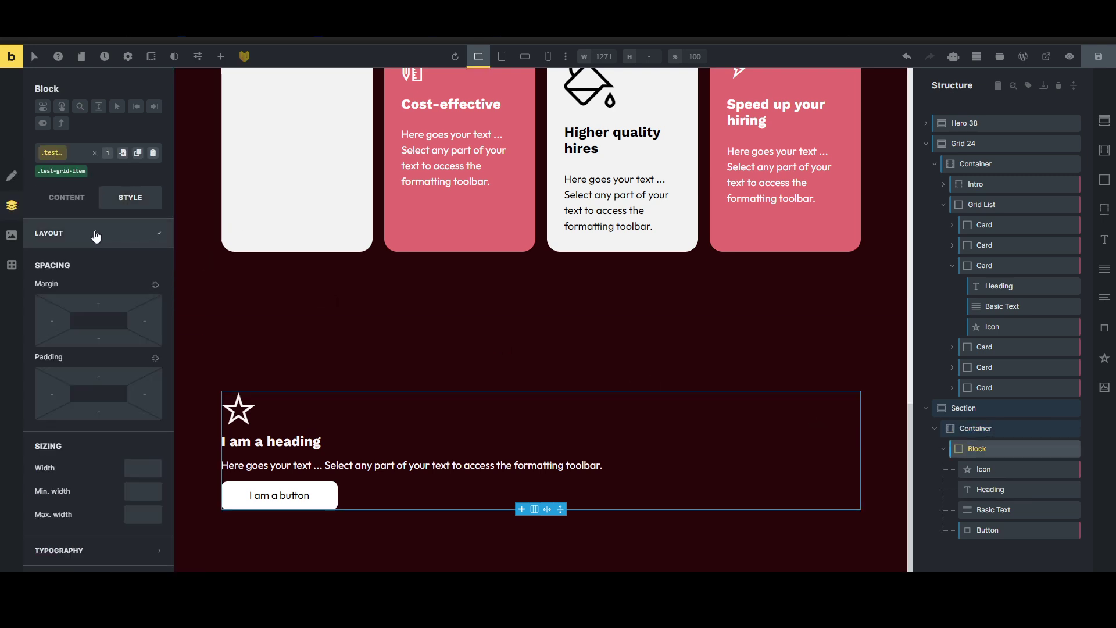
pyautogui.click(60, 390)
pyautogui.click(26, 148)
pyautogui.click(155, 358)
pyautogui.click(148, 233)
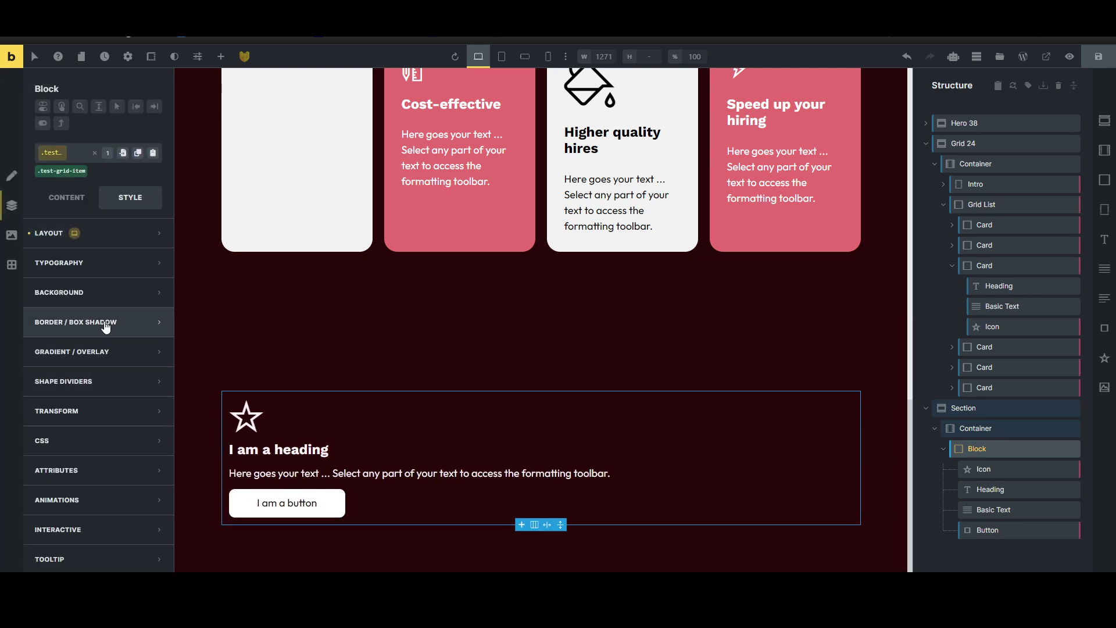
# - Give the test-grid-item block a dark red background colour from the automatic.css swatches
pyautogui.click(145, 292)
pyautogui.click(154, 320)
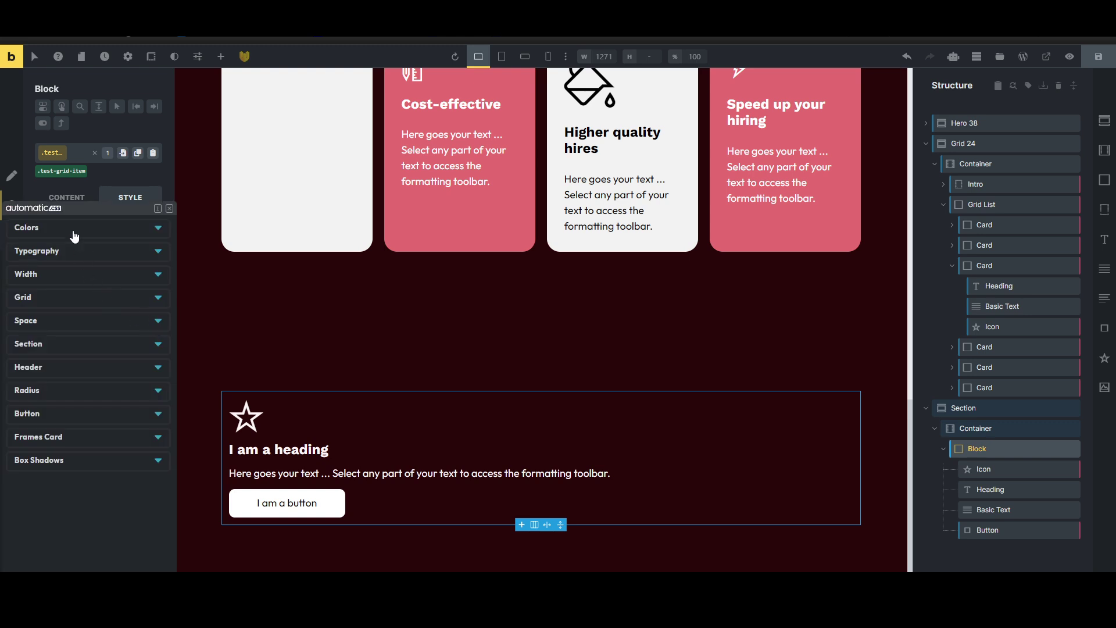
pyautogui.click(75, 227)
pyautogui.click(50, 262)
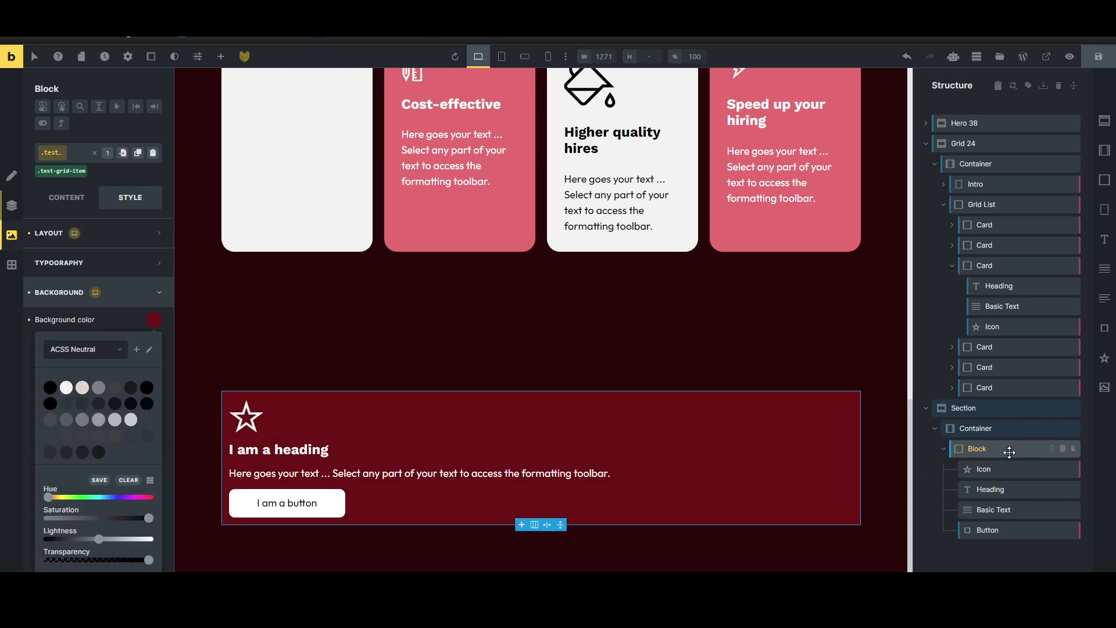
pyautogui.scroll(-1, 613, 433)
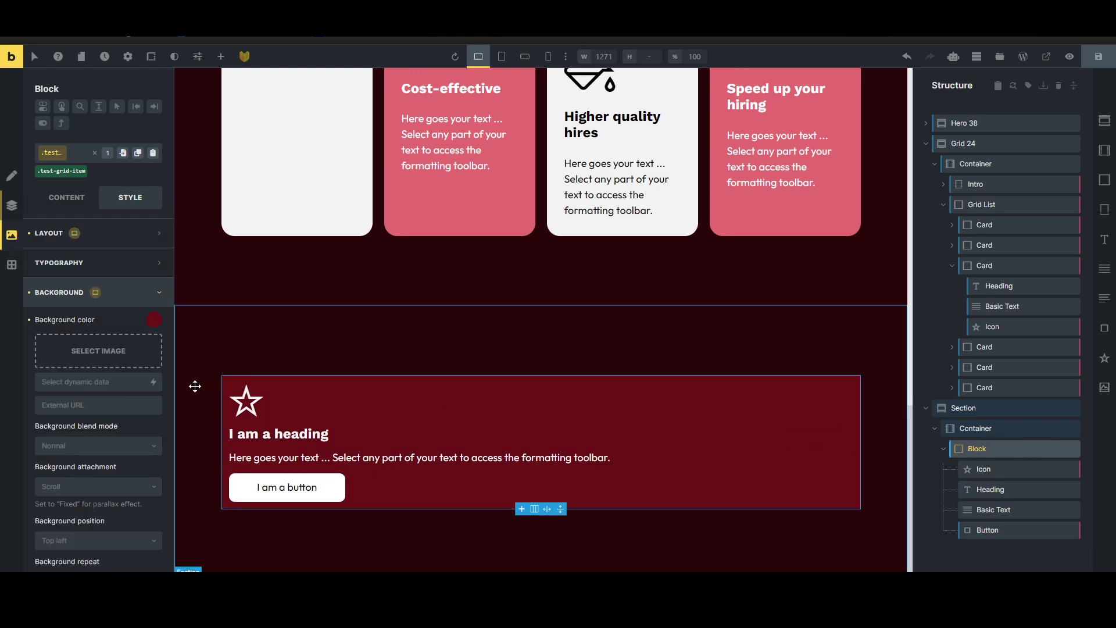
pyautogui.click(981, 428)
pyautogui.click(1057, 448)
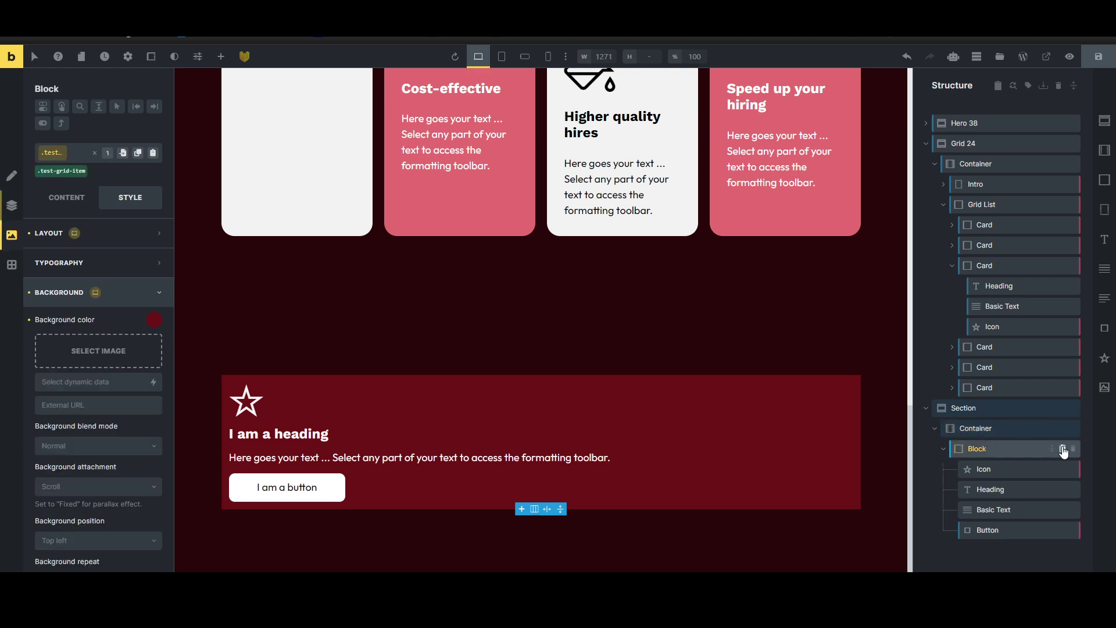
# - Duplicate the dark red block several times so the section's container holds many identical blocks
pyautogui.click(1061, 449)
pyautogui.click(1061, 449)
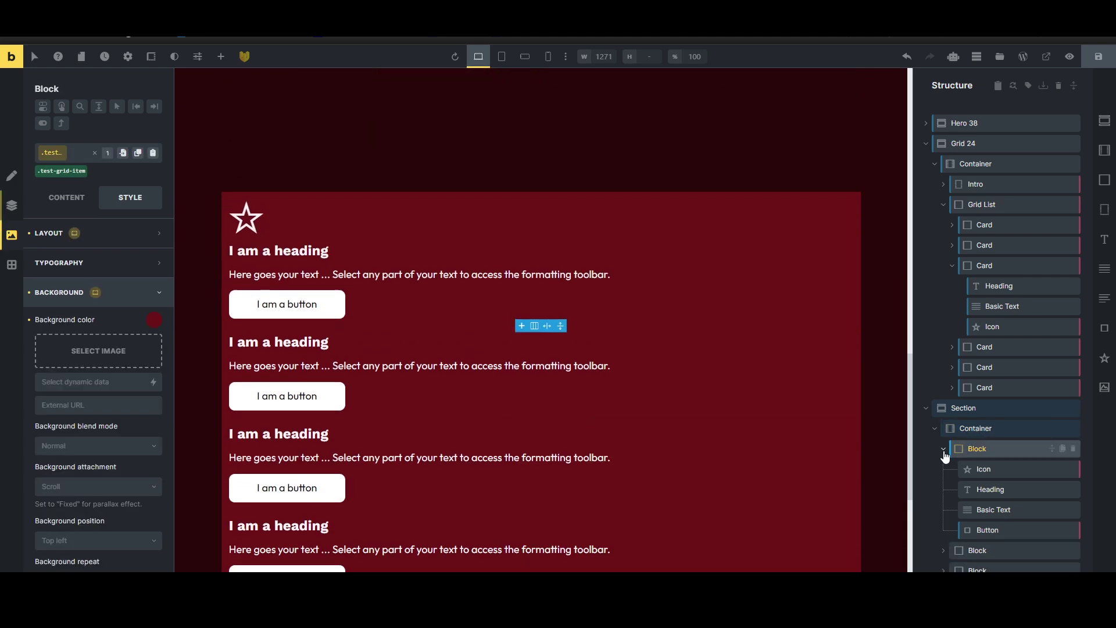
pyautogui.click(943, 450)
pyautogui.click(1062, 448)
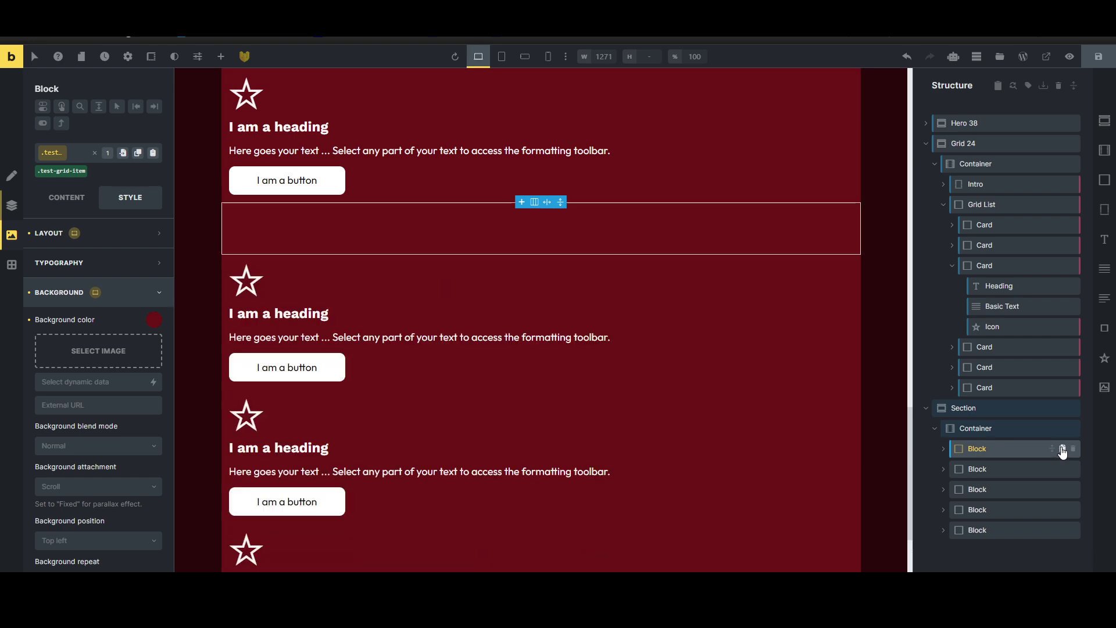
pyautogui.click(1062, 448)
pyautogui.scroll(-1, 998, 549)
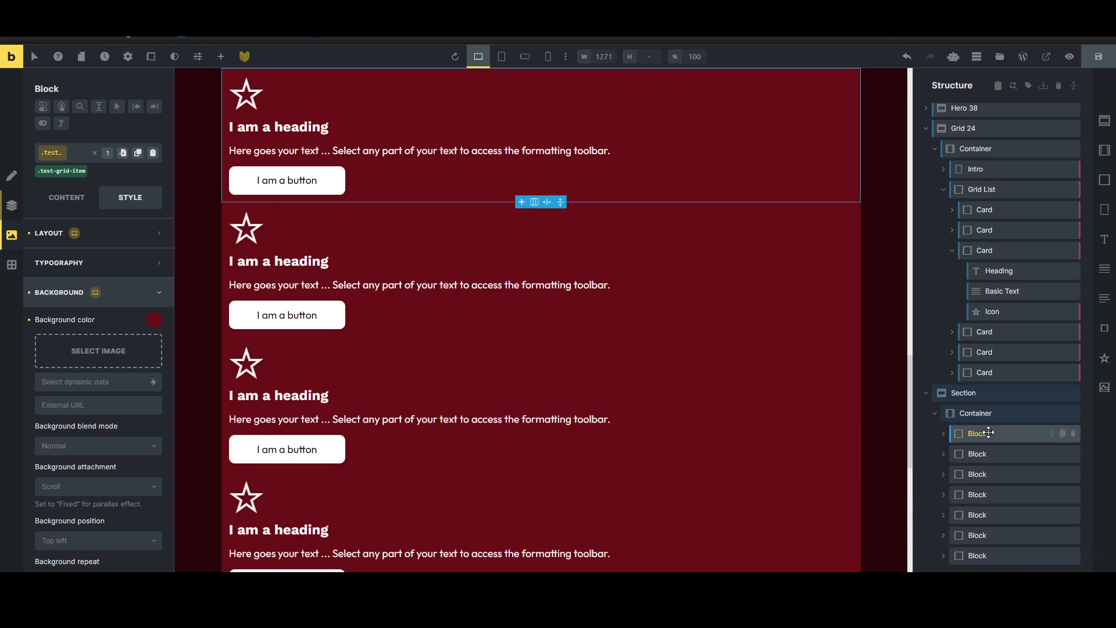
pyautogui.click(1063, 434)
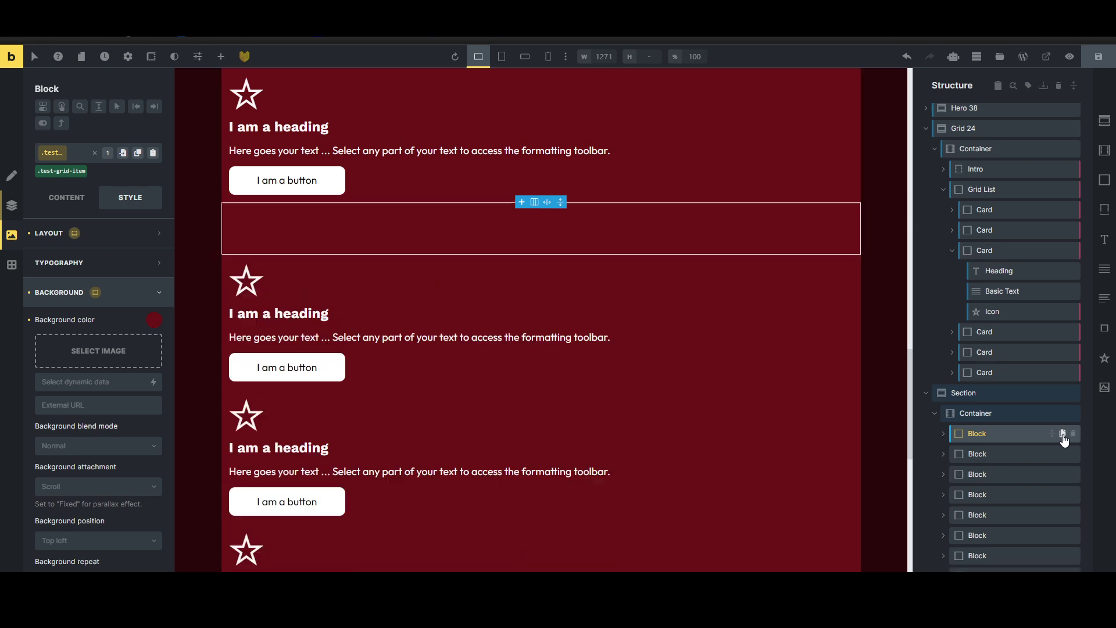
pyautogui.click(985, 413)
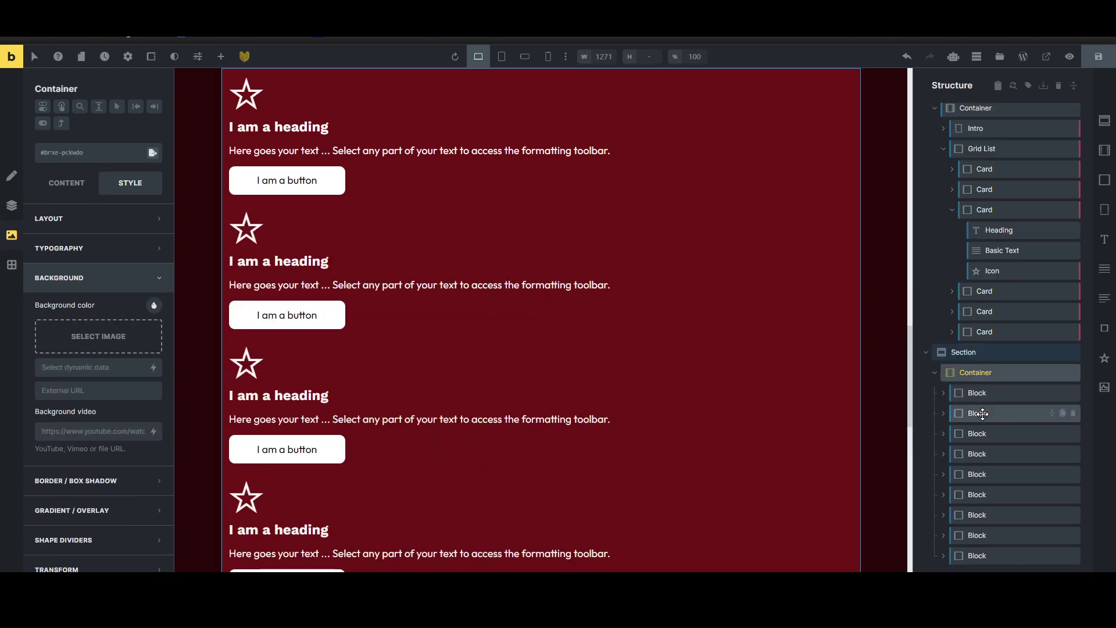
# - Set the container's Display to grid and launch the Grid Builder on it
pyautogui.click(67, 186)
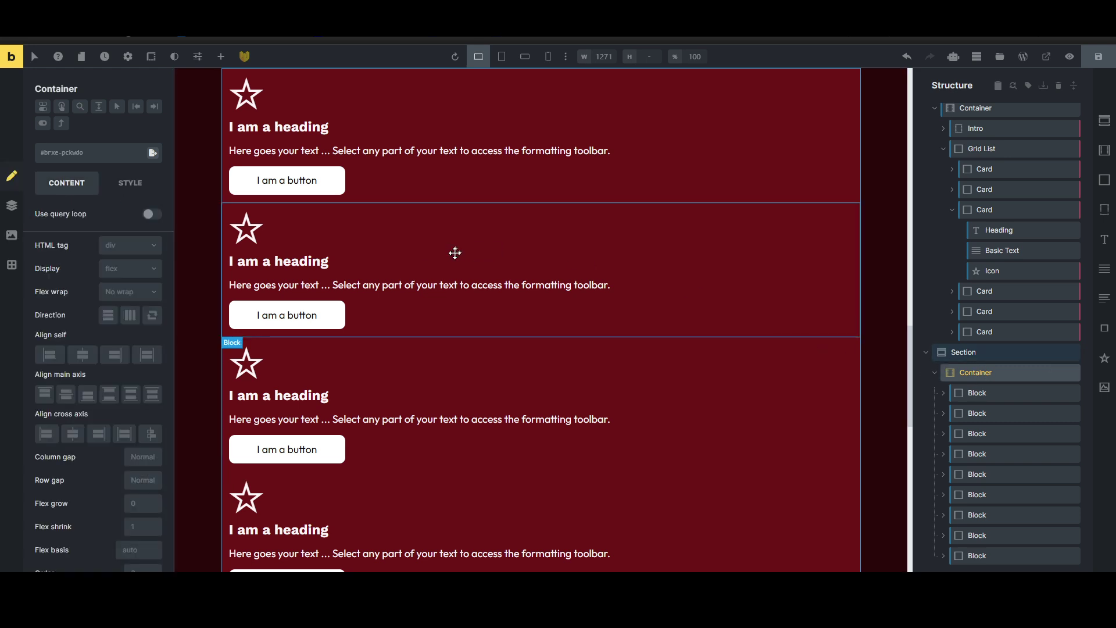
pyautogui.click(124, 277)
pyautogui.click(114, 306)
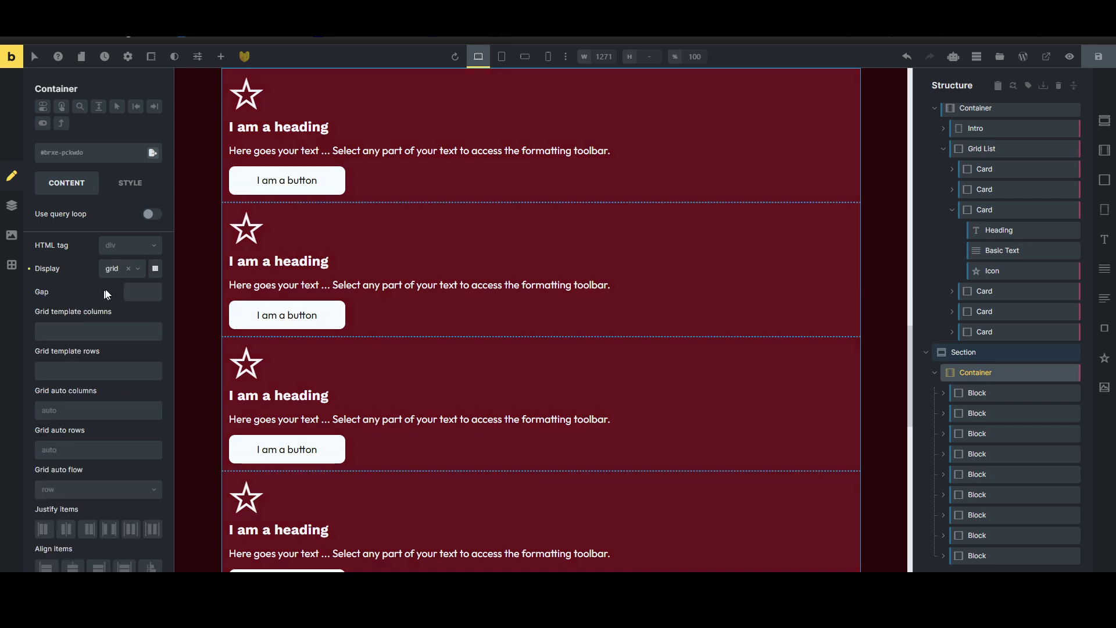
pyautogui.click(157, 271)
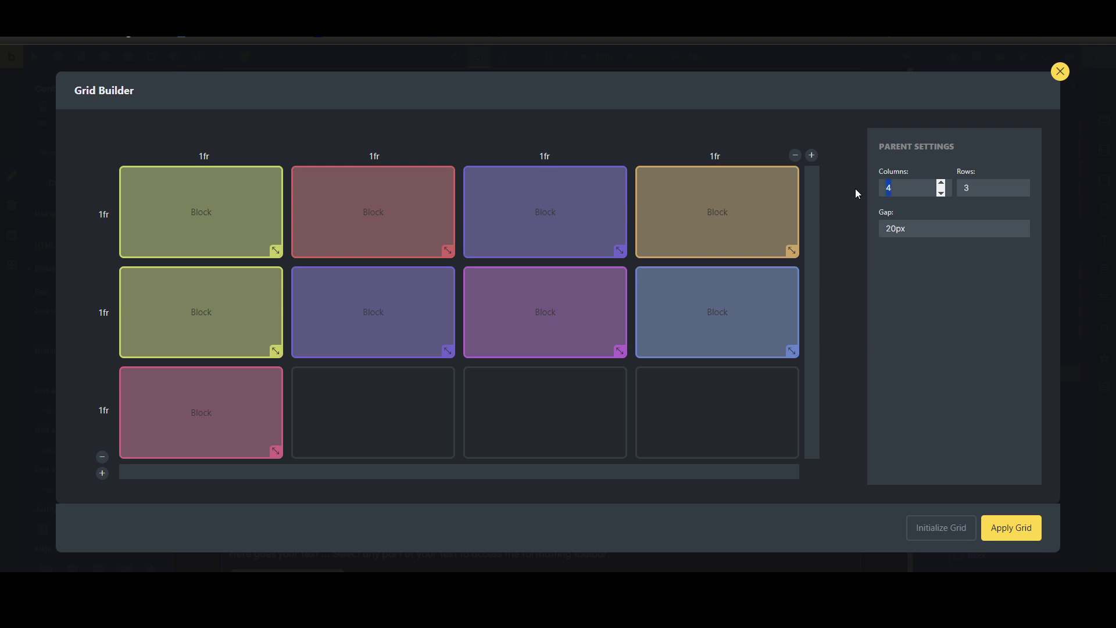
pyautogui.write('5')
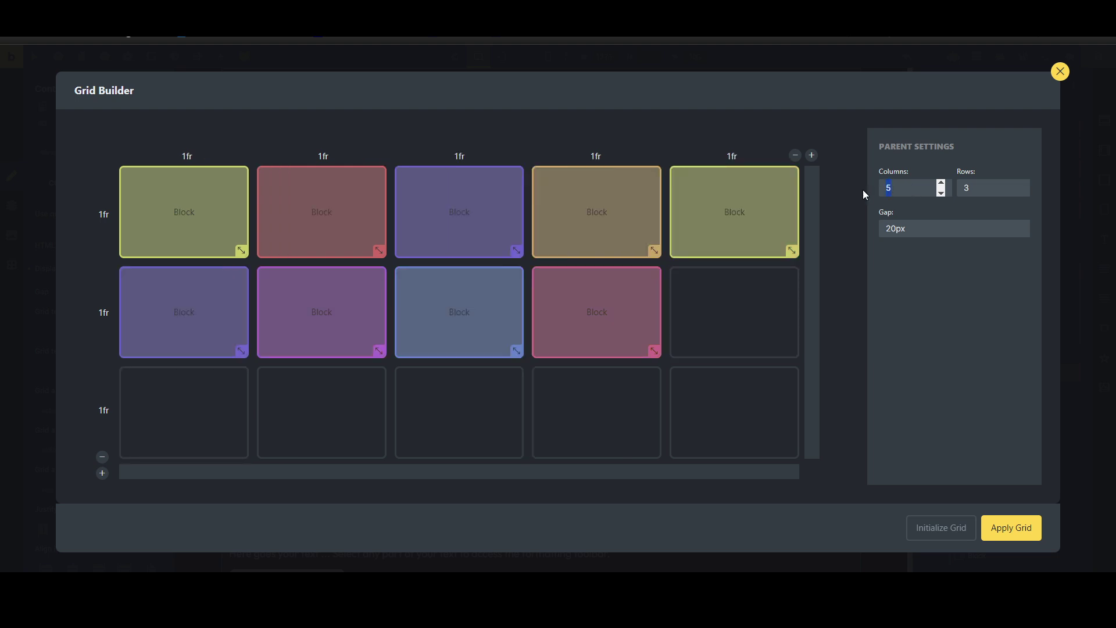
pyautogui.write('65')
# - Set the grid to 5 columns and 4 rows, stretching the pink, top-right and blue blocks down across the rows
pyautogui.doubleClick(963, 185)
pyautogui.write('4')
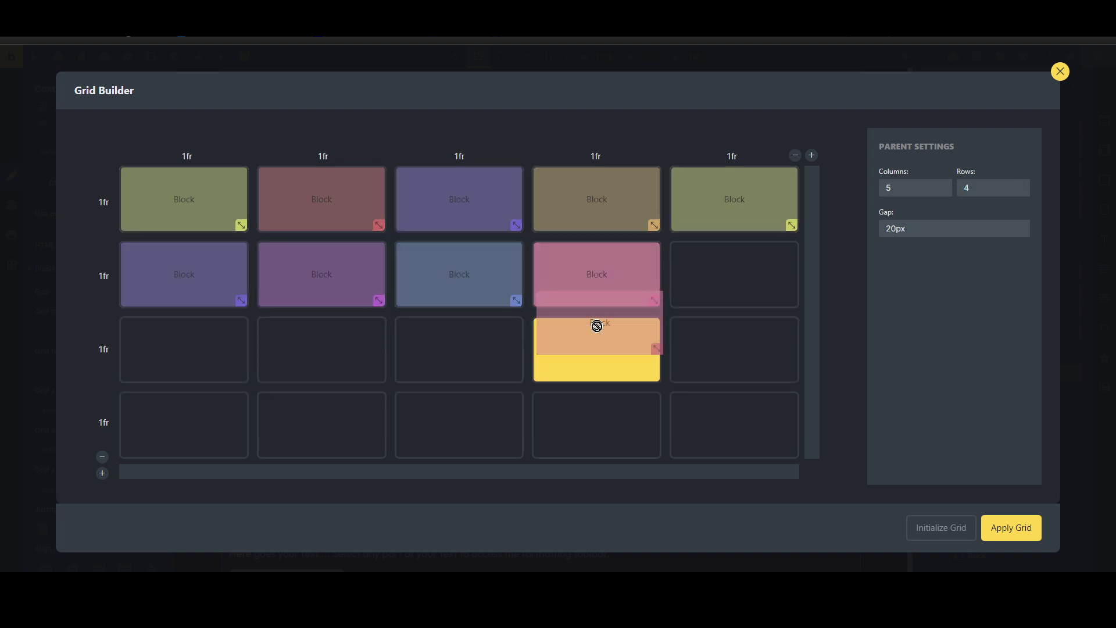
pyautogui.moveTo(654, 300); pyautogui.dragTo(649, 427)
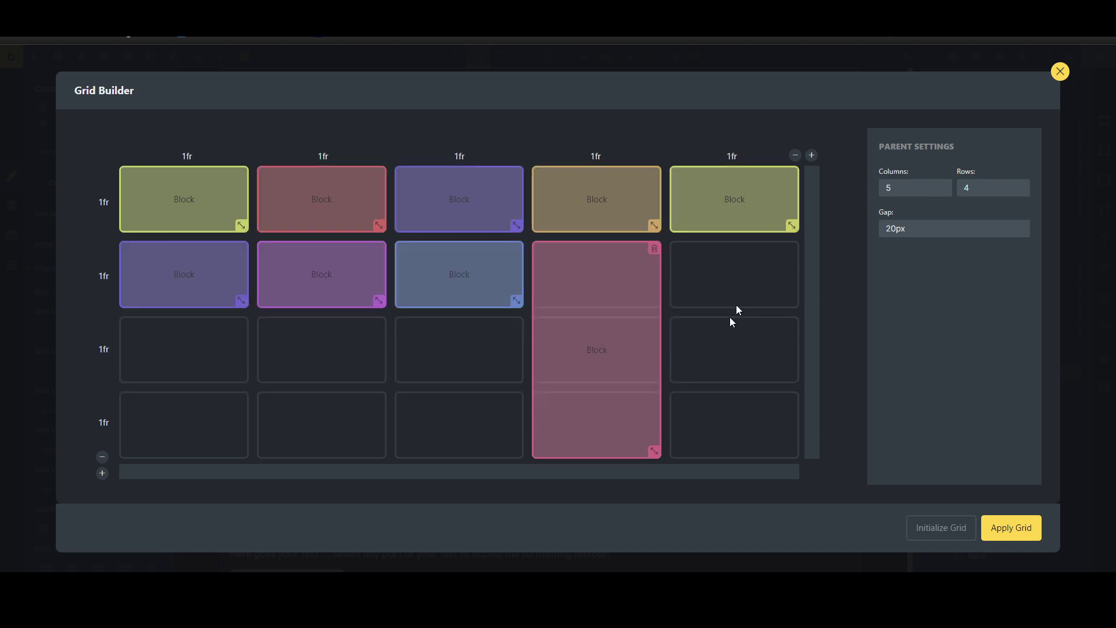
pyautogui.moveTo(788, 226); pyautogui.dragTo(781, 427)
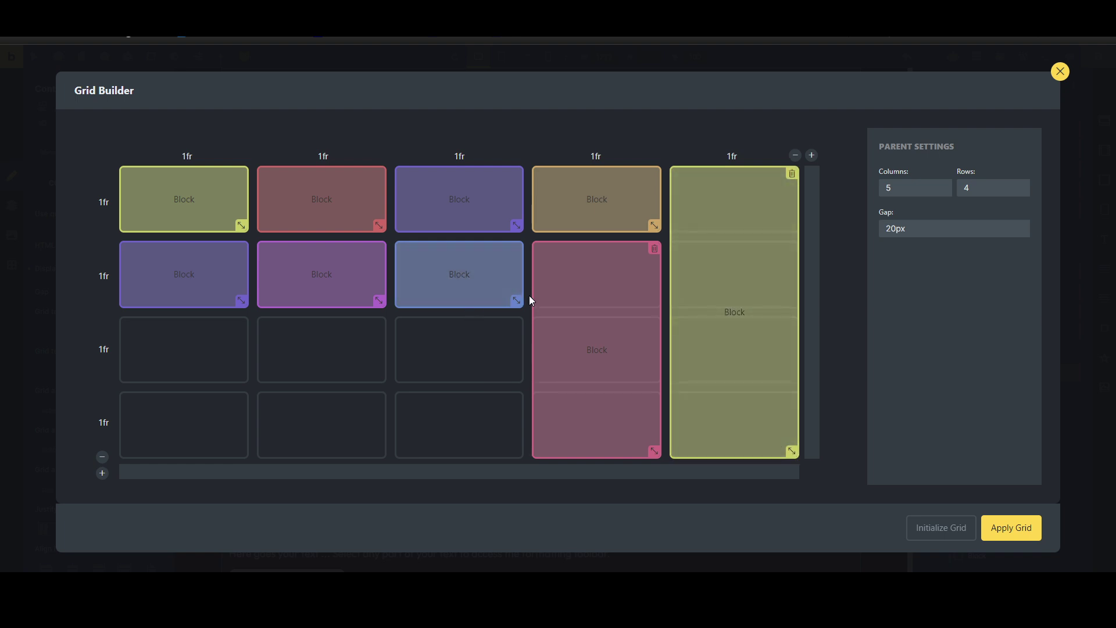
pyautogui.moveTo(446, 275)
pyautogui.mouseDown()
pyautogui.moveTo(430, 296)
pyautogui.moveTo(438, 268)
pyautogui.moveTo(421, 282)
pyautogui.moveTo(504, 284)
pyautogui.mouseUp()
pyautogui.moveTo(326, 288)
pyautogui.mouseDown()
pyautogui.moveTo(519, 272)
pyautogui.moveTo(468, 441)
pyautogui.mouseUp()
# - Stretch the column-1 purple block down to row 4, widen blocks across two columns, and apply the grid
pyautogui.moveTo(241, 300)
pyautogui.mouseDown()
pyautogui.moveTo(222, 357)
pyautogui.moveTo(225, 435)
pyautogui.mouseUp()
pyautogui.moveTo(379, 300); pyautogui.dragTo(374, 280)
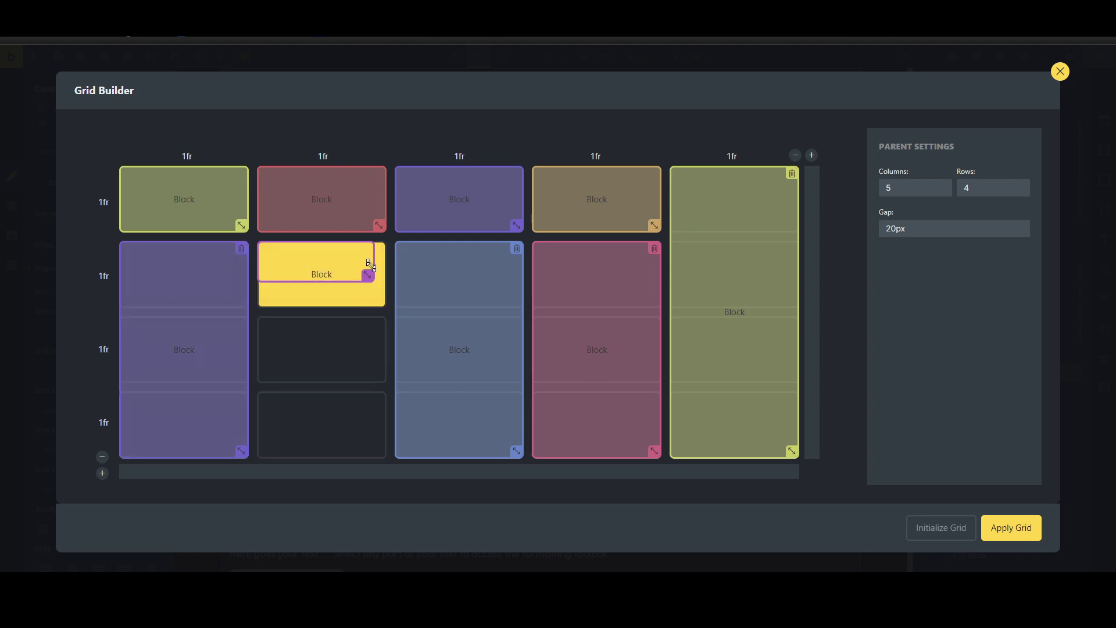
pyautogui.moveTo(241, 451)
pyautogui.mouseDown()
pyautogui.moveTo(287, 439)
pyautogui.moveTo(378, 448)
pyautogui.mouseUp()
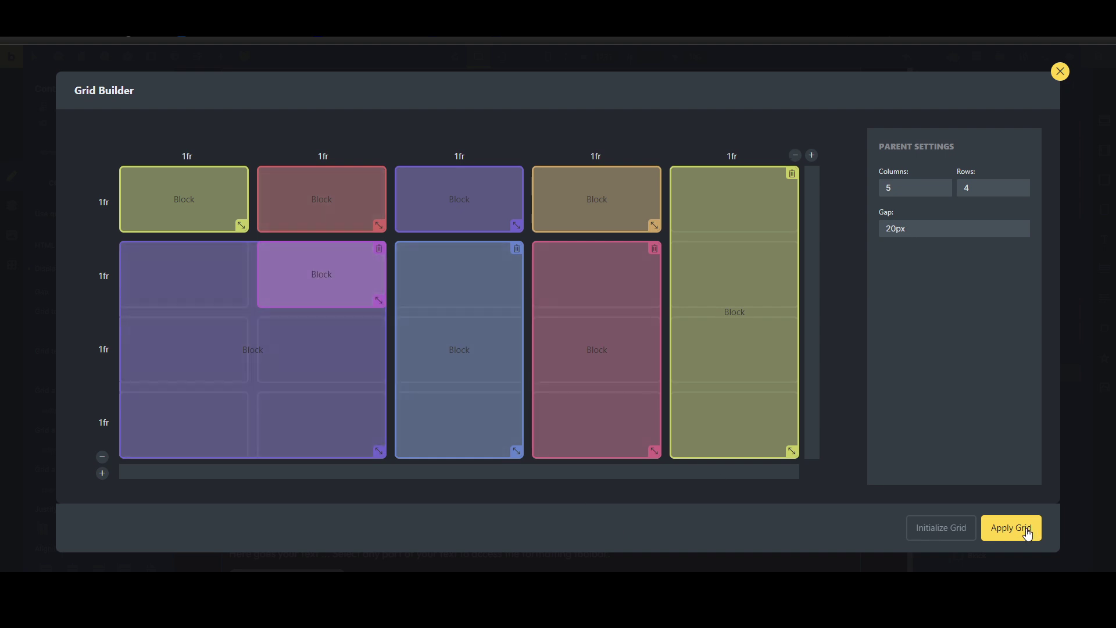
pyautogui.click(379, 250)
pyautogui.moveTo(240, 451); pyautogui.dragTo(352, 458)
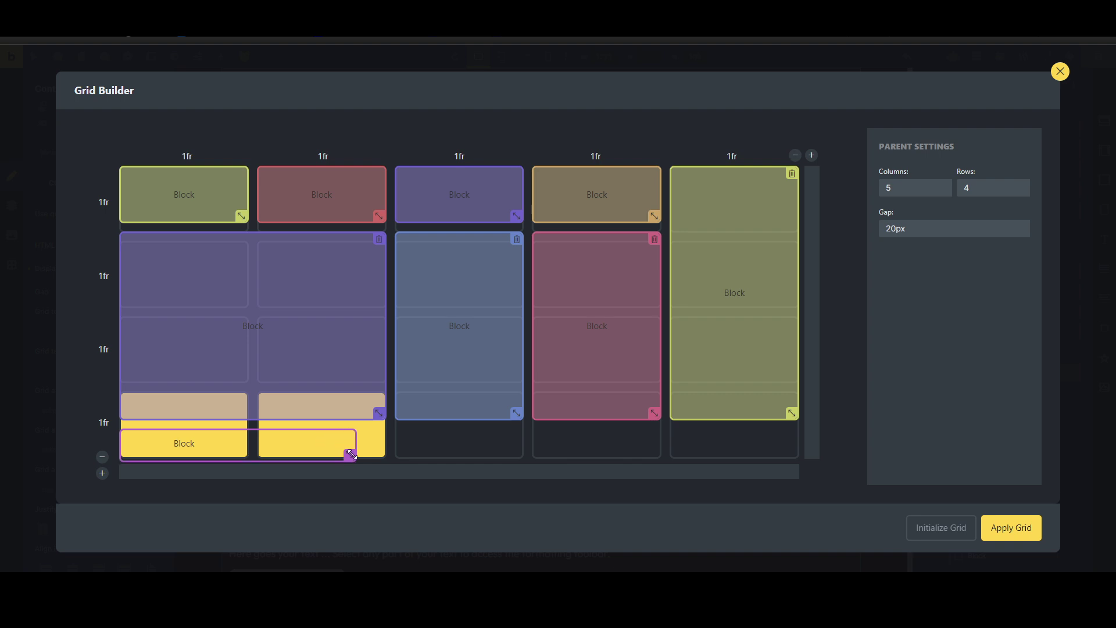
pyautogui.click(1012, 528)
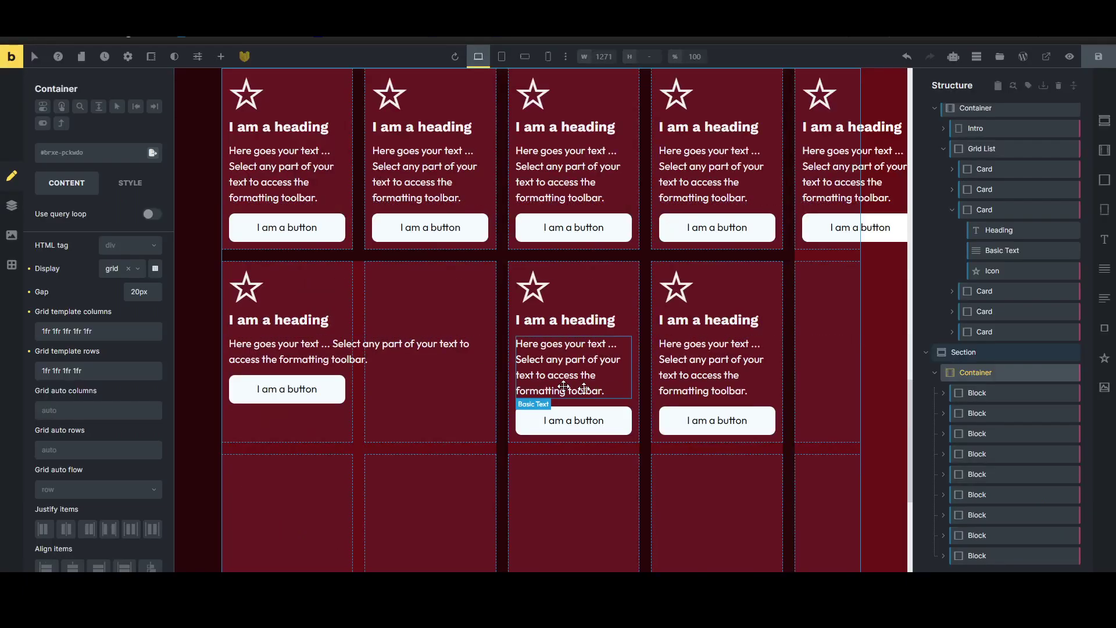
pyautogui.scroll(-2, 658, 397)
pyautogui.scroll(-1, 658, 396)
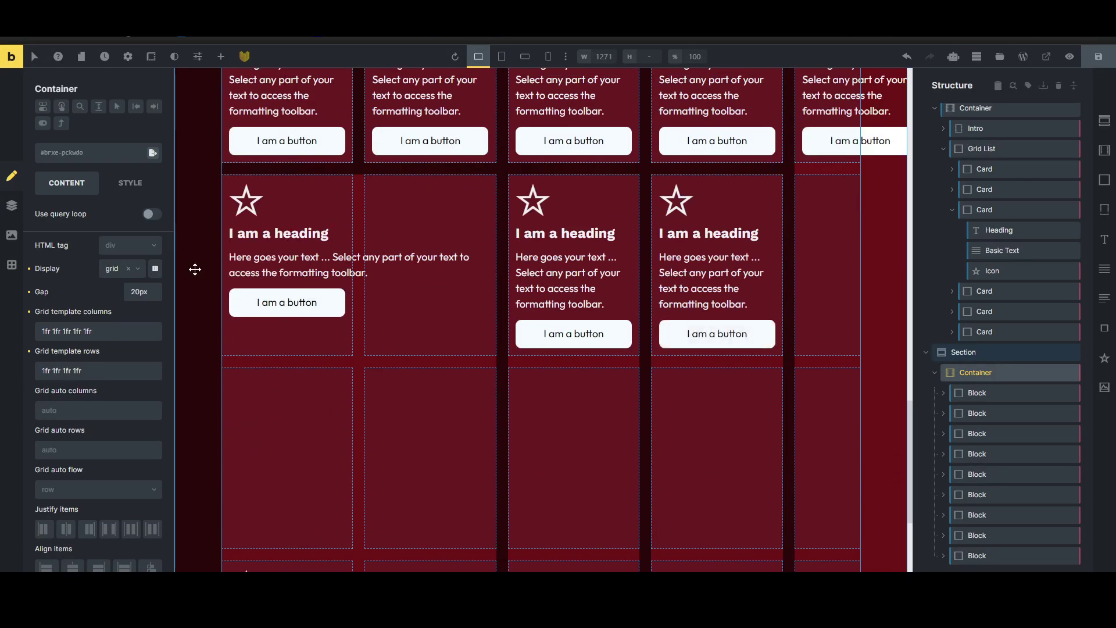
pyautogui.click(194, 270)
pyautogui.scroll(3, 194, 270)
pyautogui.scroll(-2, 512, 300)
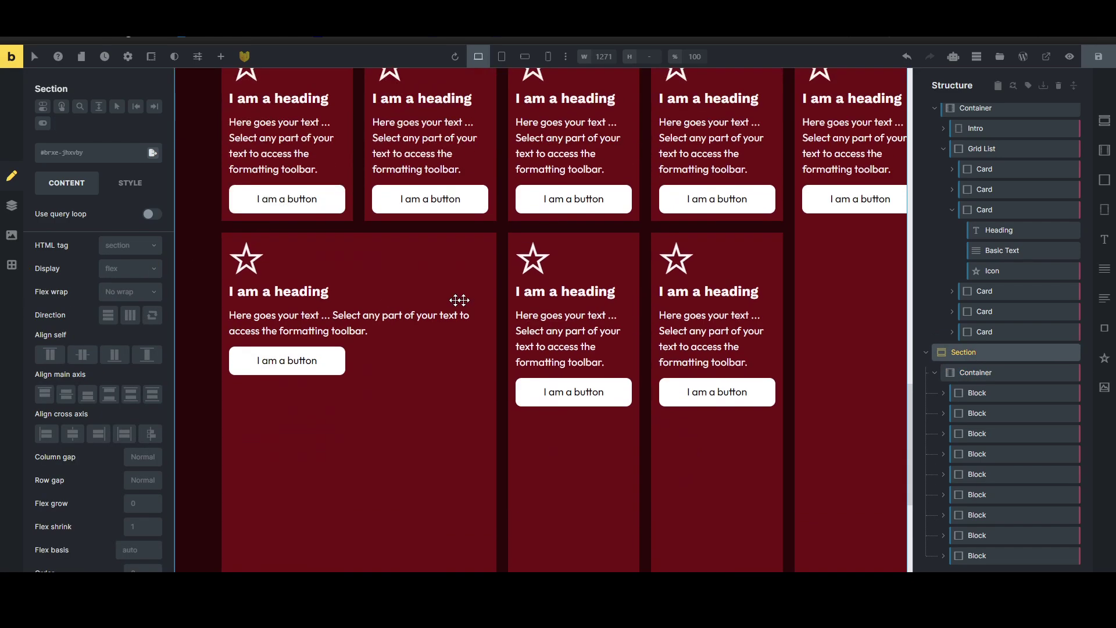
pyautogui.click(976, 373)
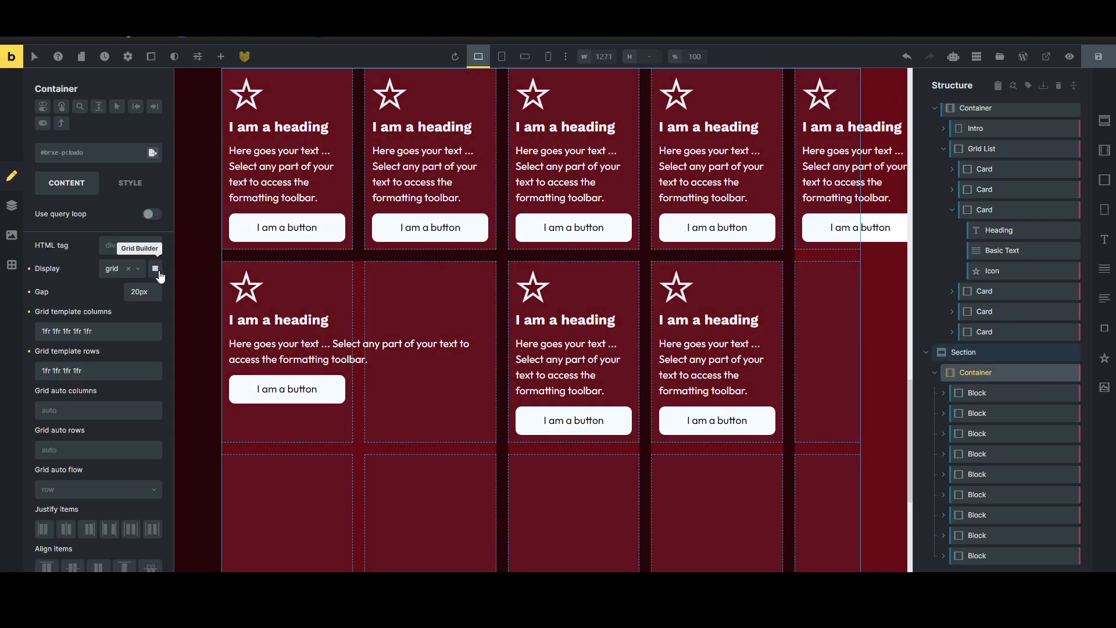
# - Add a fifth grid row and stretch the bottom block across all five columns of it, then apply the grid
pyautogui.click(155, 269)
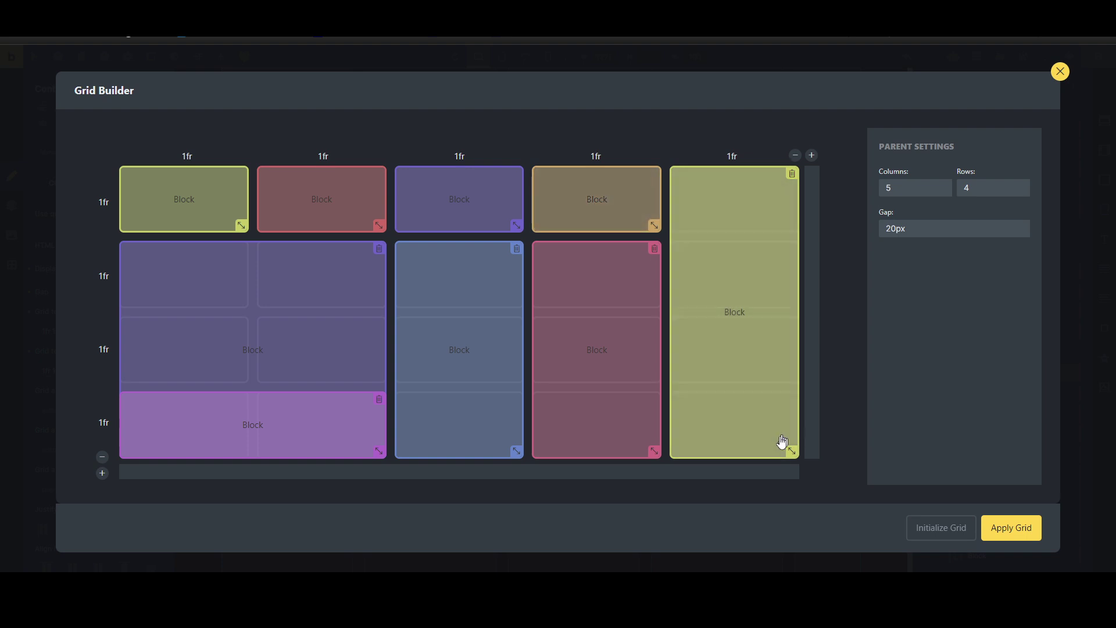
pyautogui.click(102, 474)
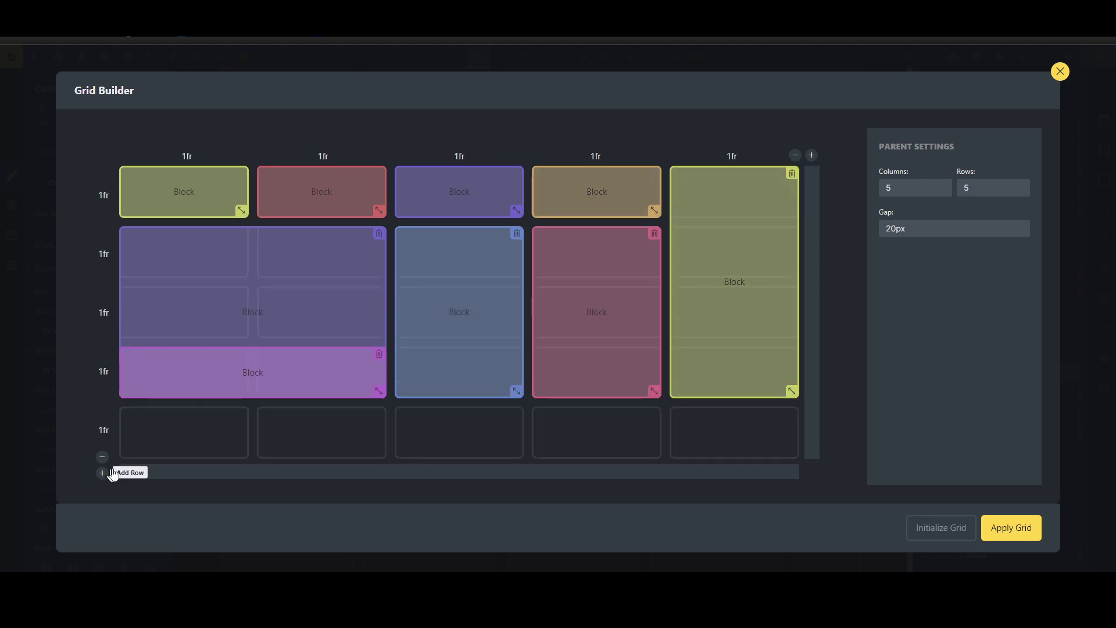
pyautogui.moveTo(379, 389); pyautogui.dragTo(379, 451)
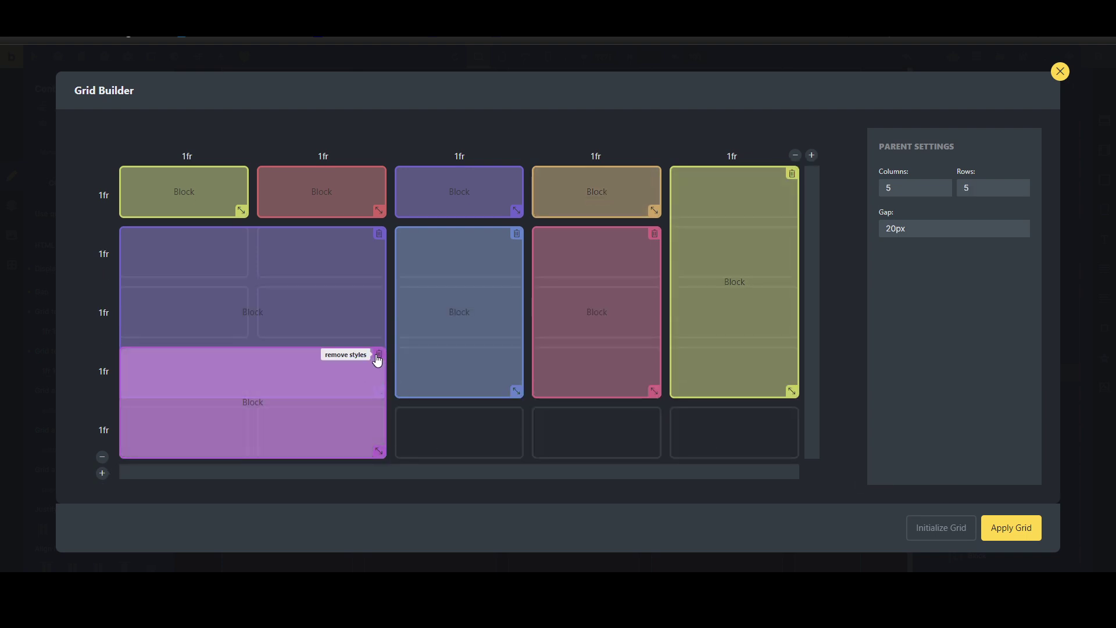
pyautogui.click(376, 360)
pyautogui.moveTo(242, 451); pyautogui.dragTo(743, 443)
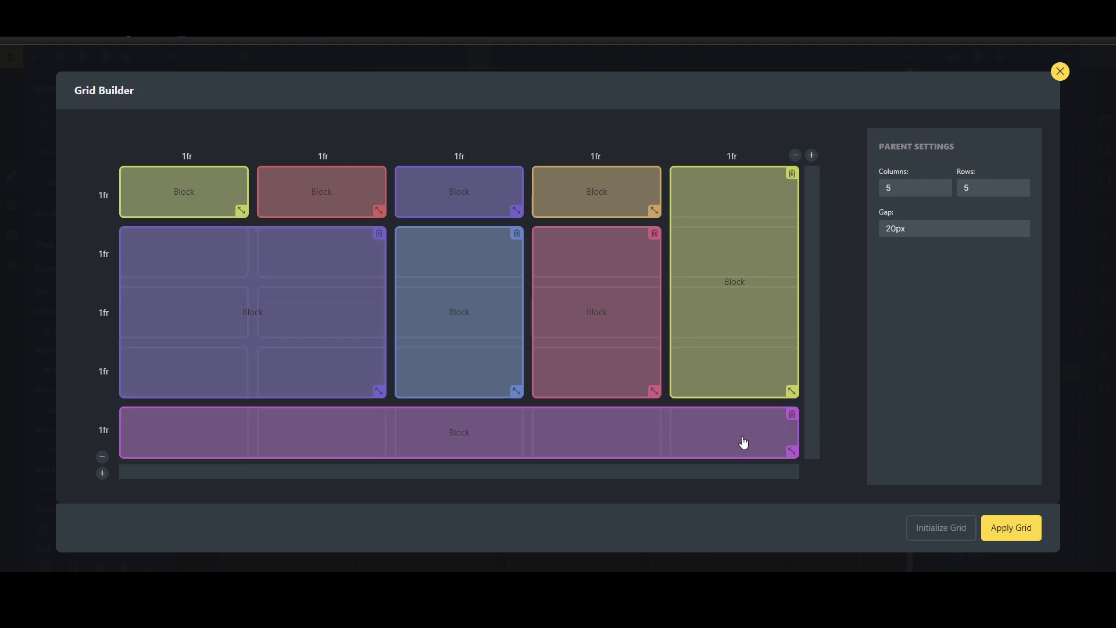
pyautogui.click(1009, 529)
pyautogui.scroll(-3, 421, 359)
pyautogui.scroll(-3, 608, 509)
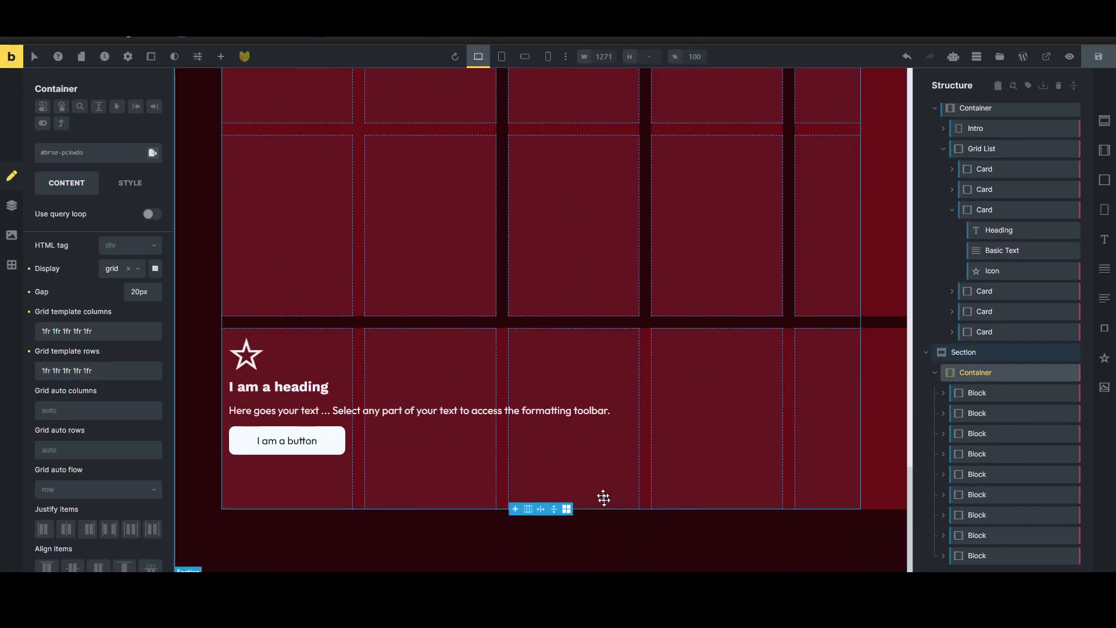
# - Preview the page at 1920 px width and review the section and its grid container
pyautogui.click(608, 515)
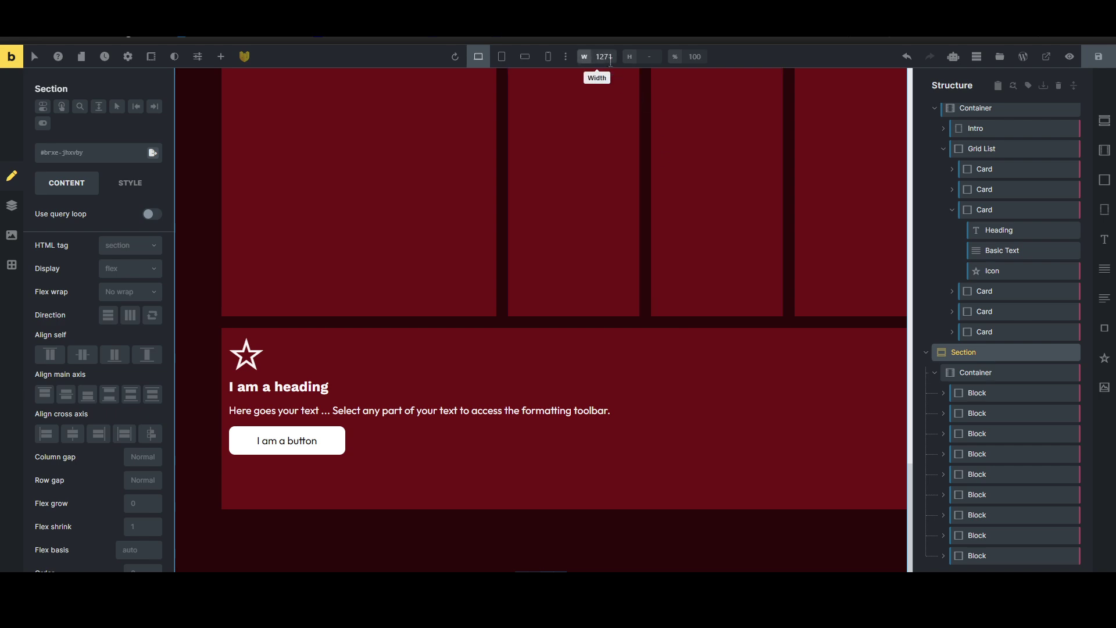
pyautogui.write('1920')
pyautogui.press('Return')
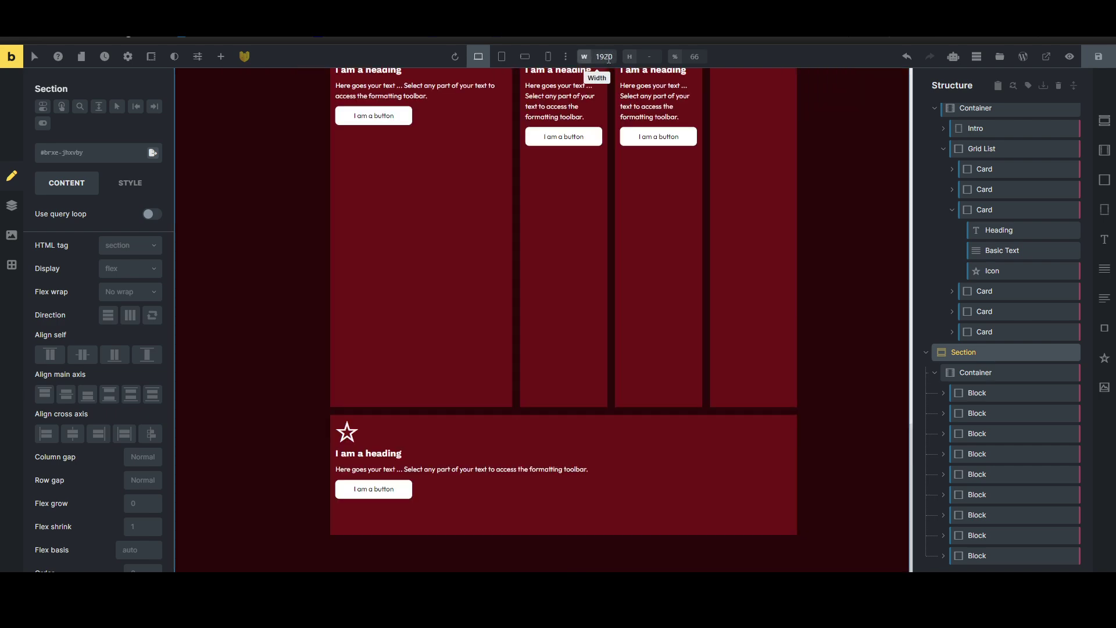
pyautogui.scroll(2, 839, 360)
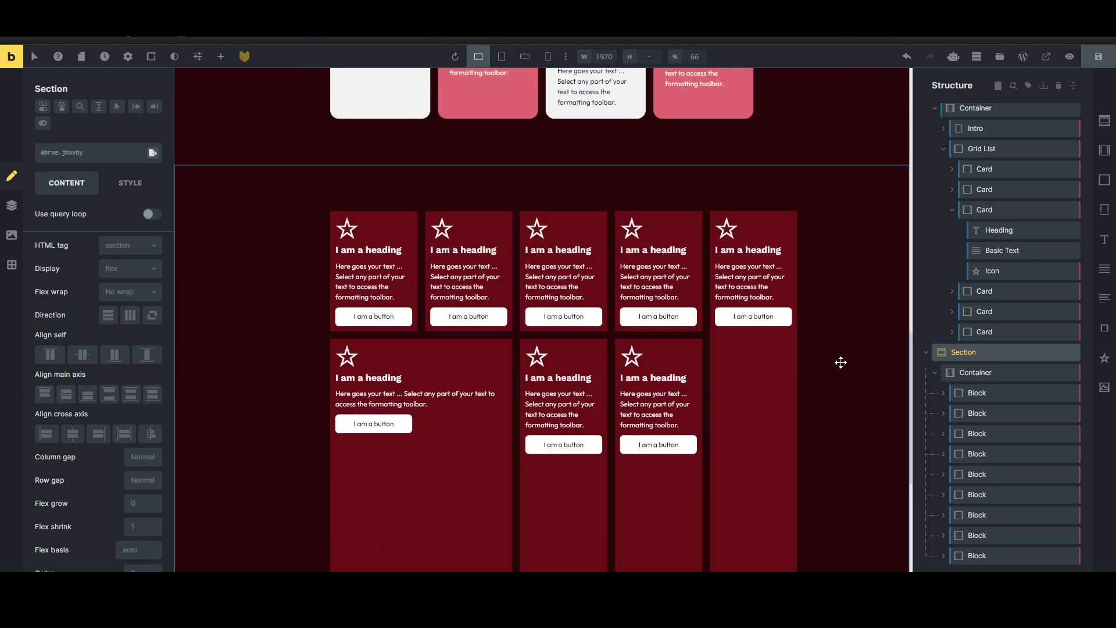
pyautogui.scroll(-2, 839, 363)
pyautogui.click(999, 371)
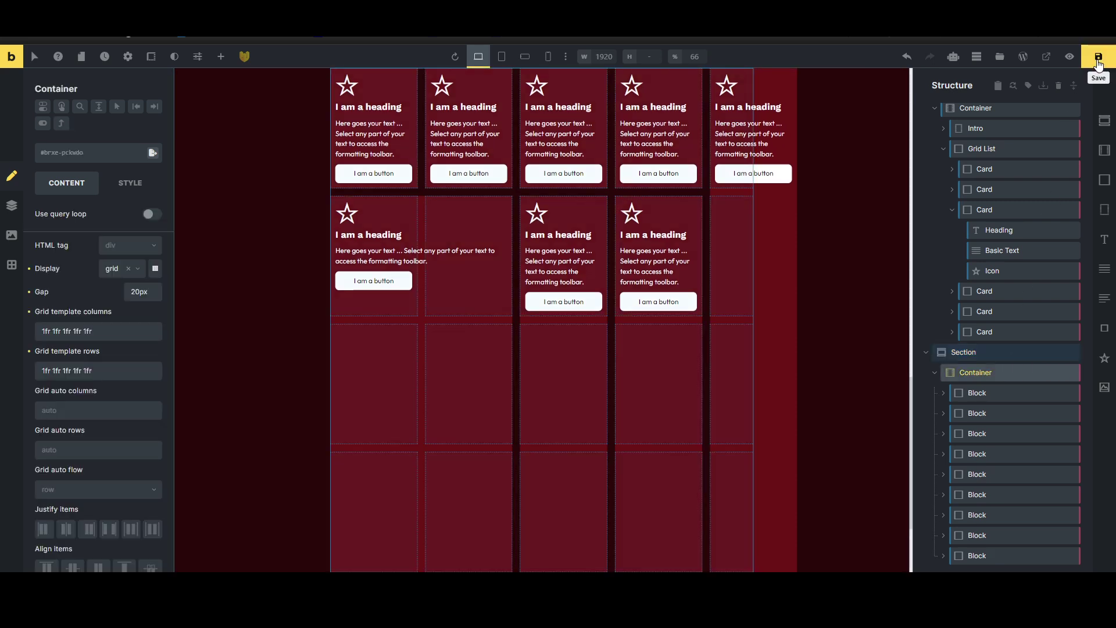
pyautogui.click(808, 261)
pyautogui.scroll(2, 845, 296)
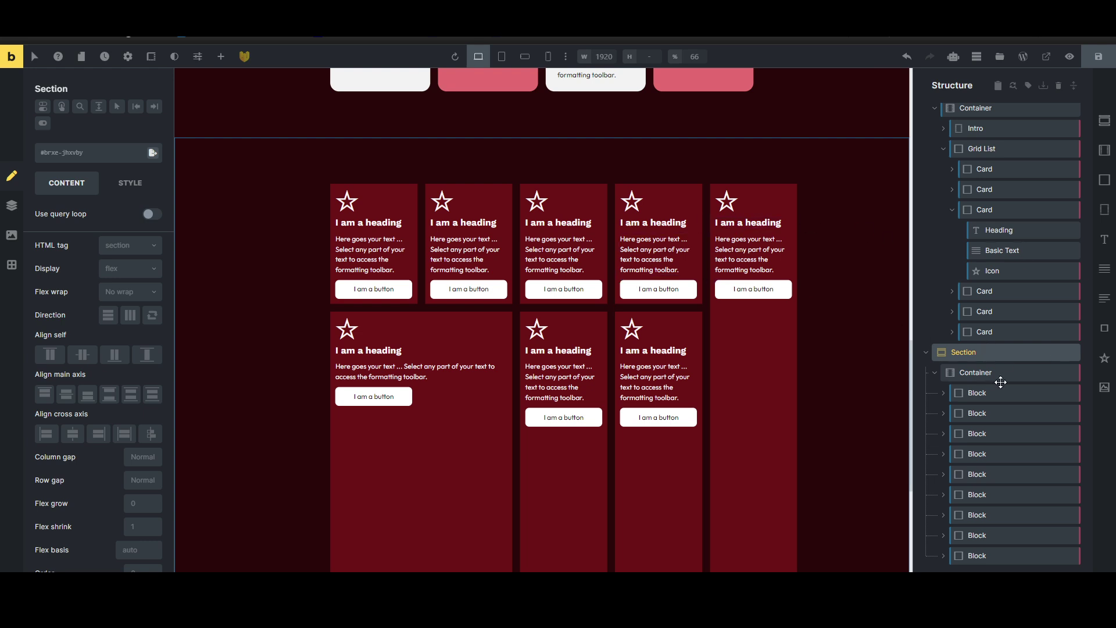
pyautogui.click(974, 373)
pyautogui.click(156, 267)
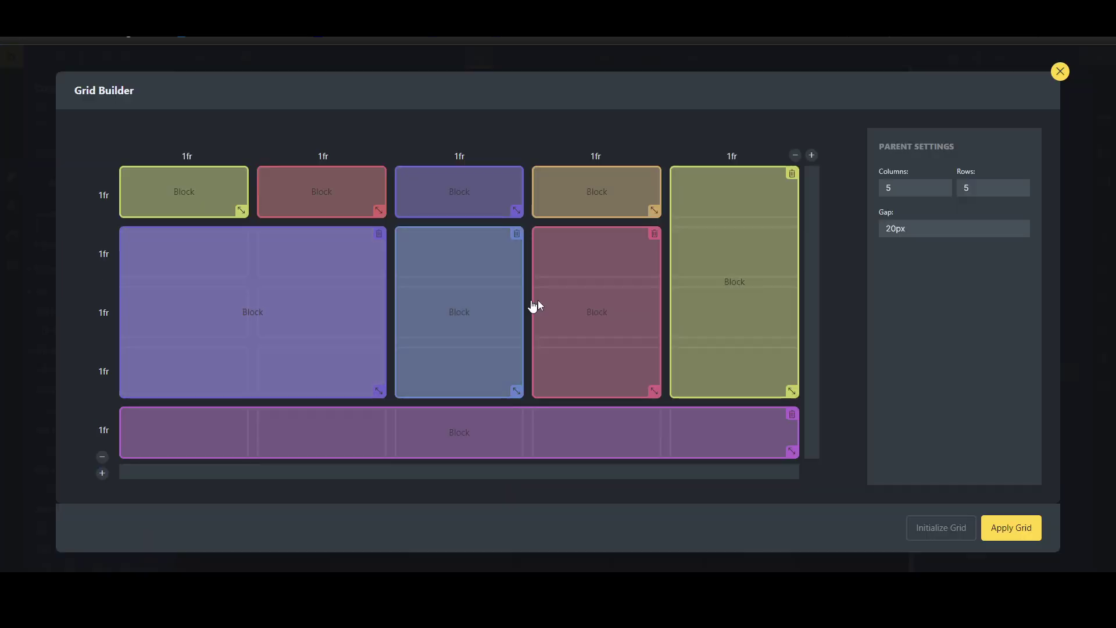
pyautogui.click(1059, 72)
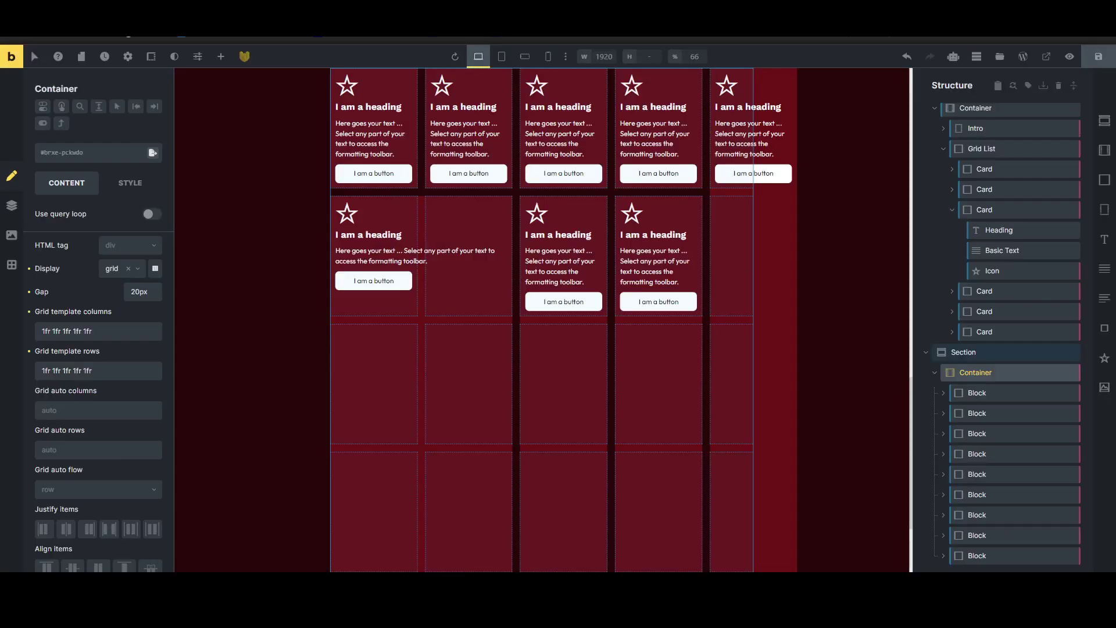